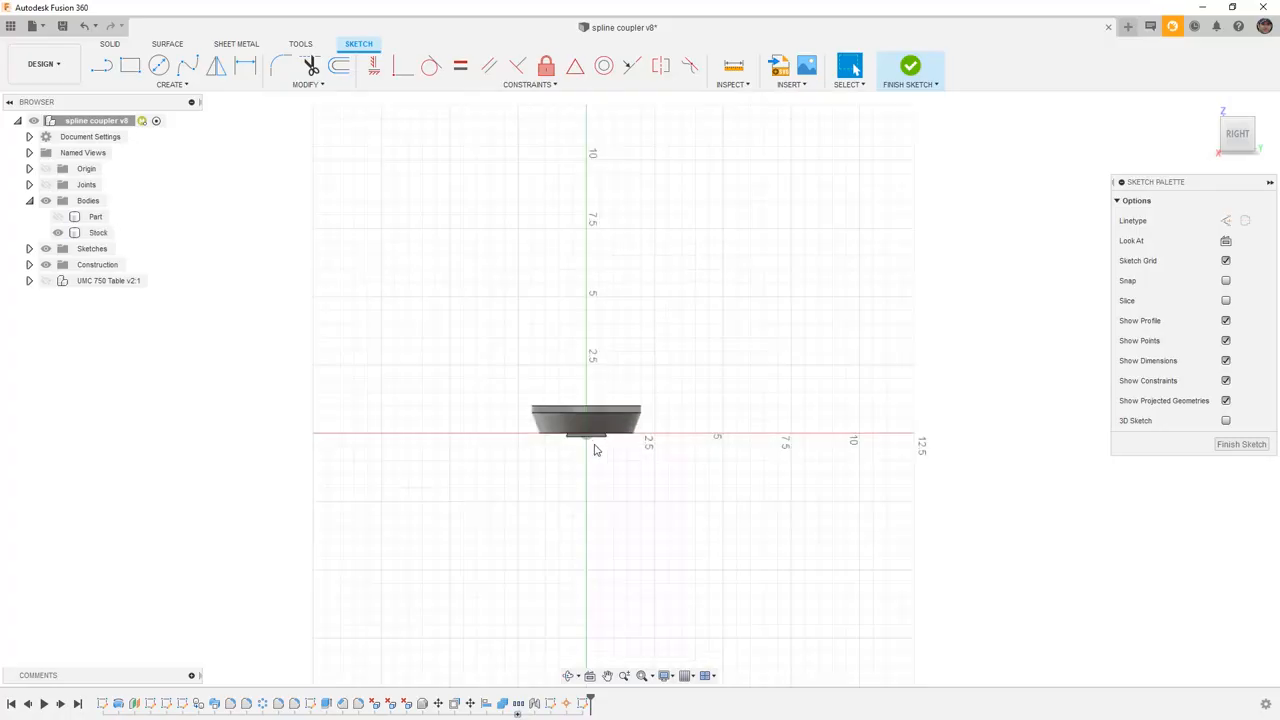
Intersect the dovetail's slanted face and the narrow vertical face beside it with the sketch plane, using the specified-entities selection filter.
left_click(206, 86)
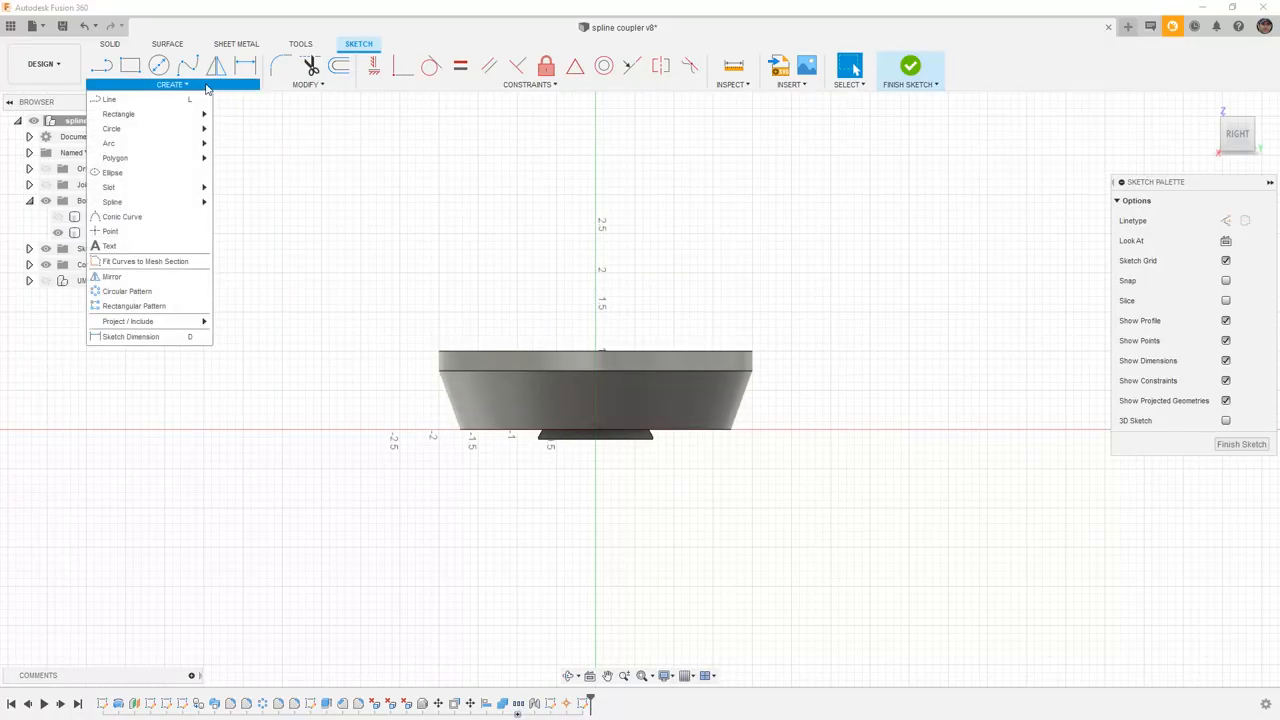
mouse_move(170, 323)
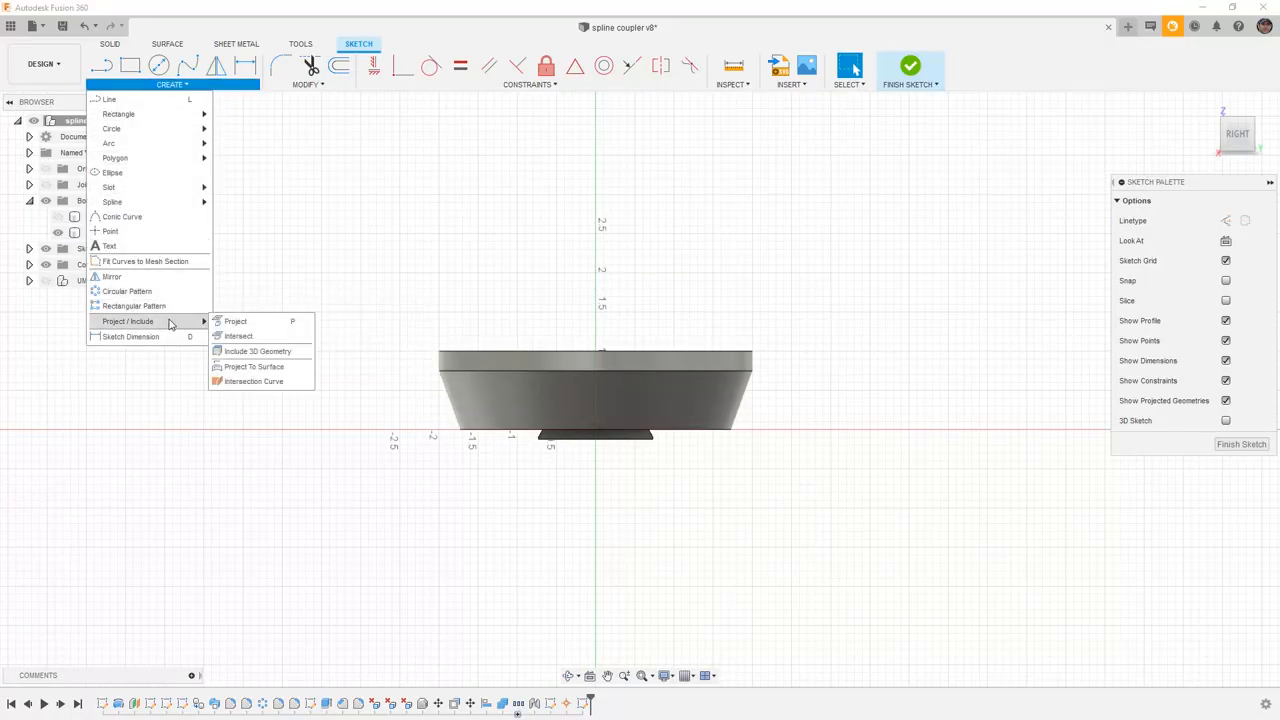
left_click(236, 336)
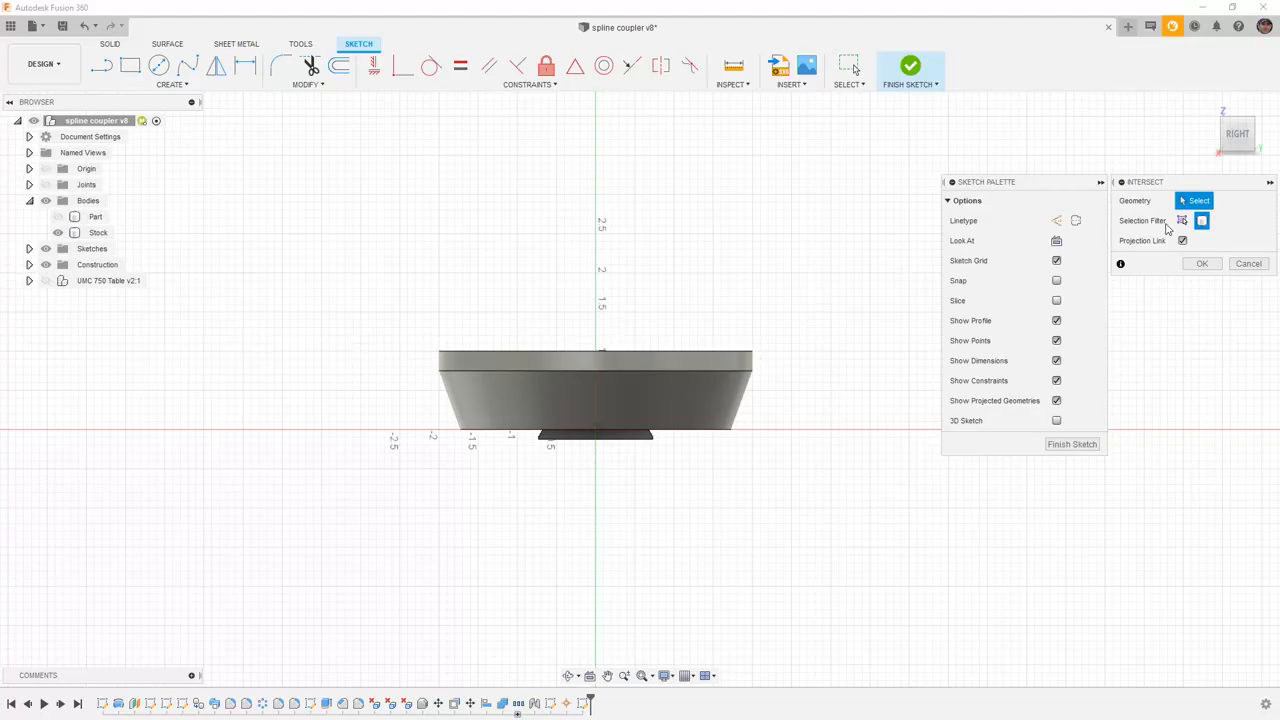
left_click(1183, 221)
middle_click_drag(495, 461, 548, 429, "shift")
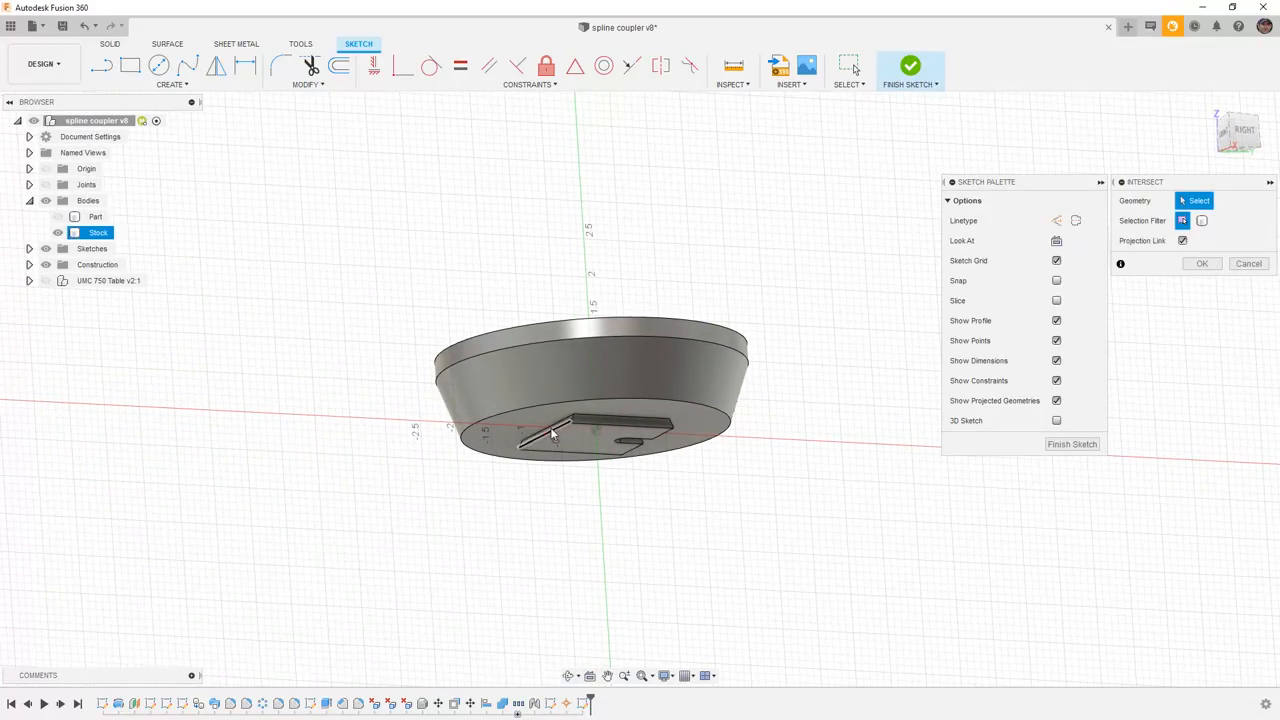
scroll(552, 433, "up", 6)
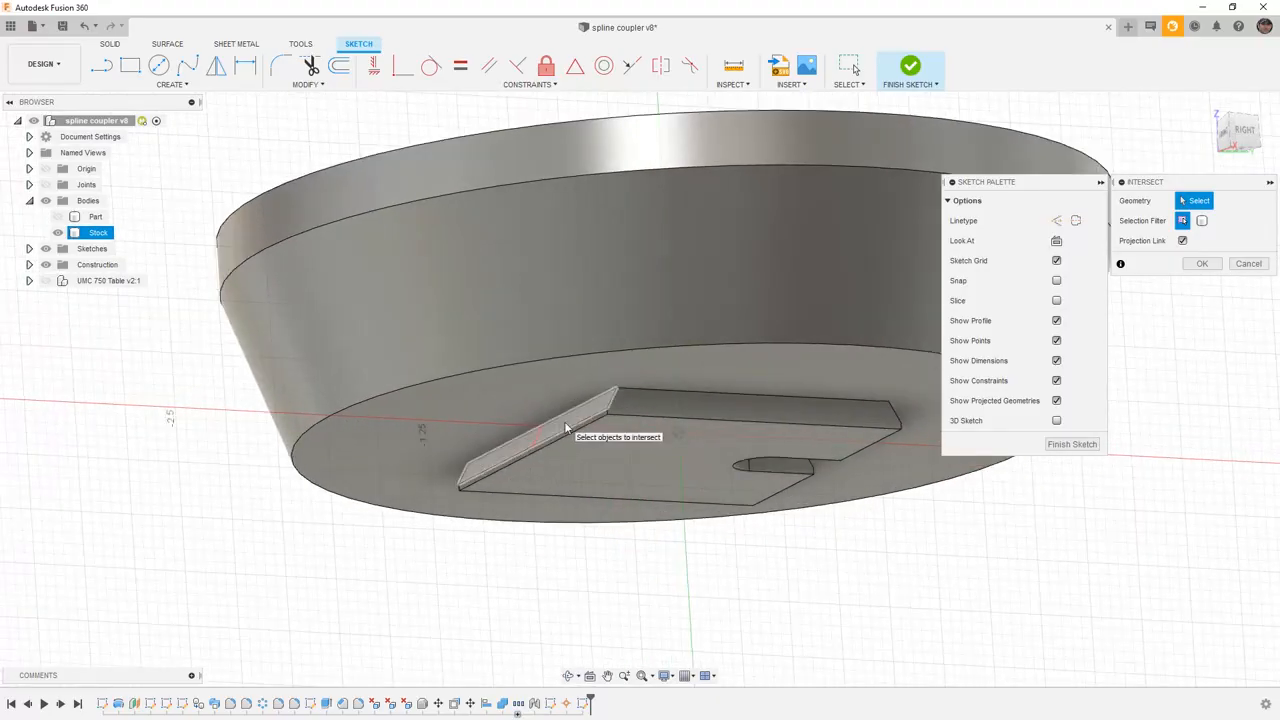
left_click(565, 428)
scroll(565, 430, "up", 3)
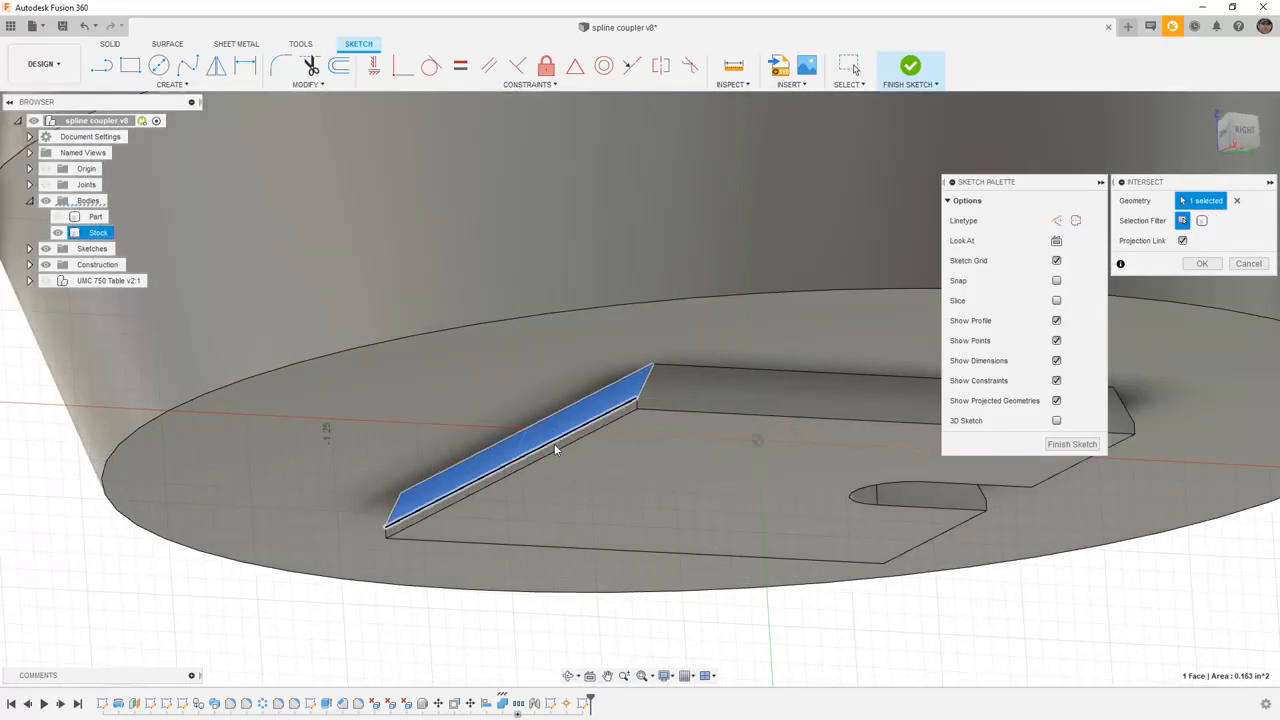
scroll(555, 449, "up", 3)
left_click(555, 447)
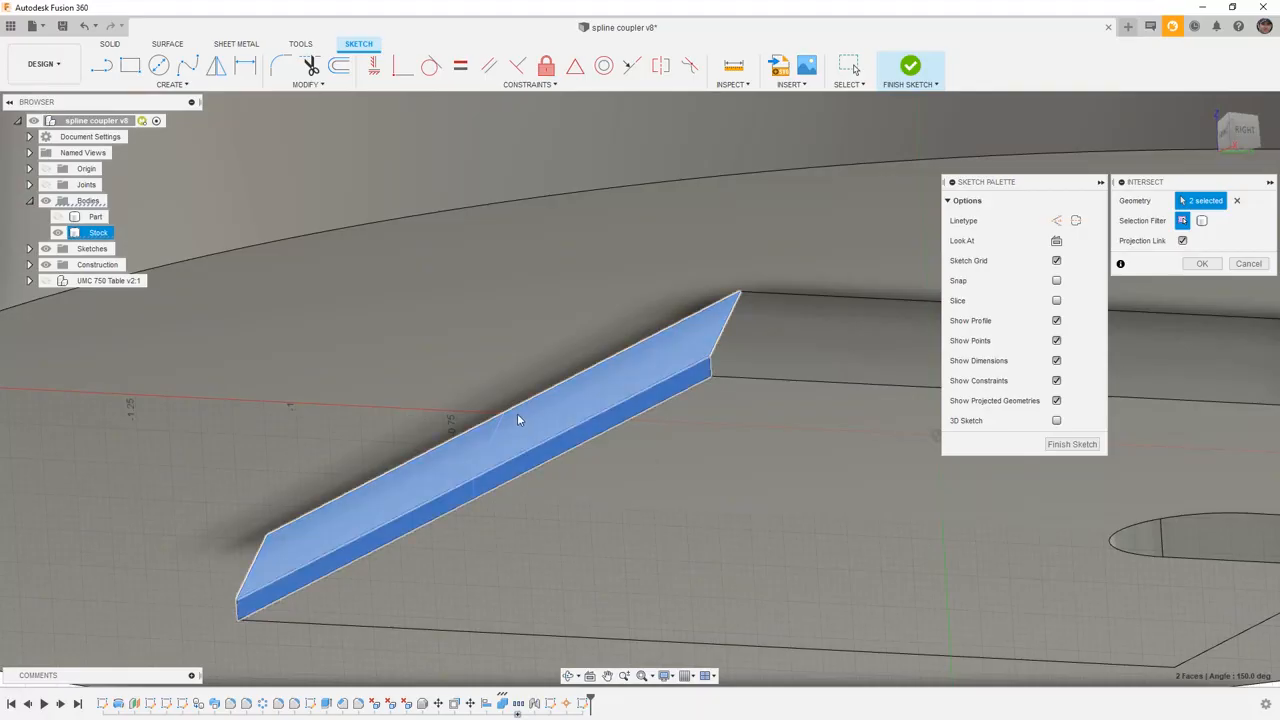
scroll(517, 418, "down", 4)
left_click(1202, 263)
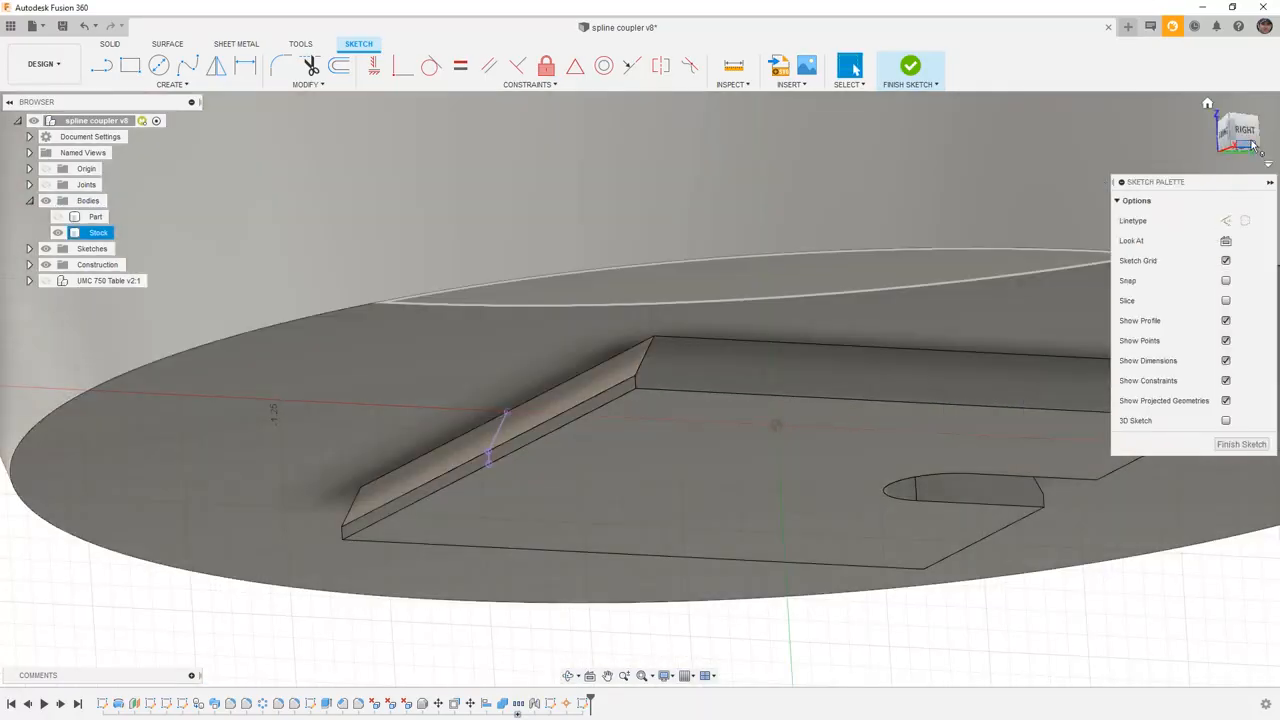
Sketch a closed line profile beside the dovetail, about 0.25 in wide and 0.61 in tall, joining its two corners, with the inner side constrained vertical.
left_click(1243, 132)
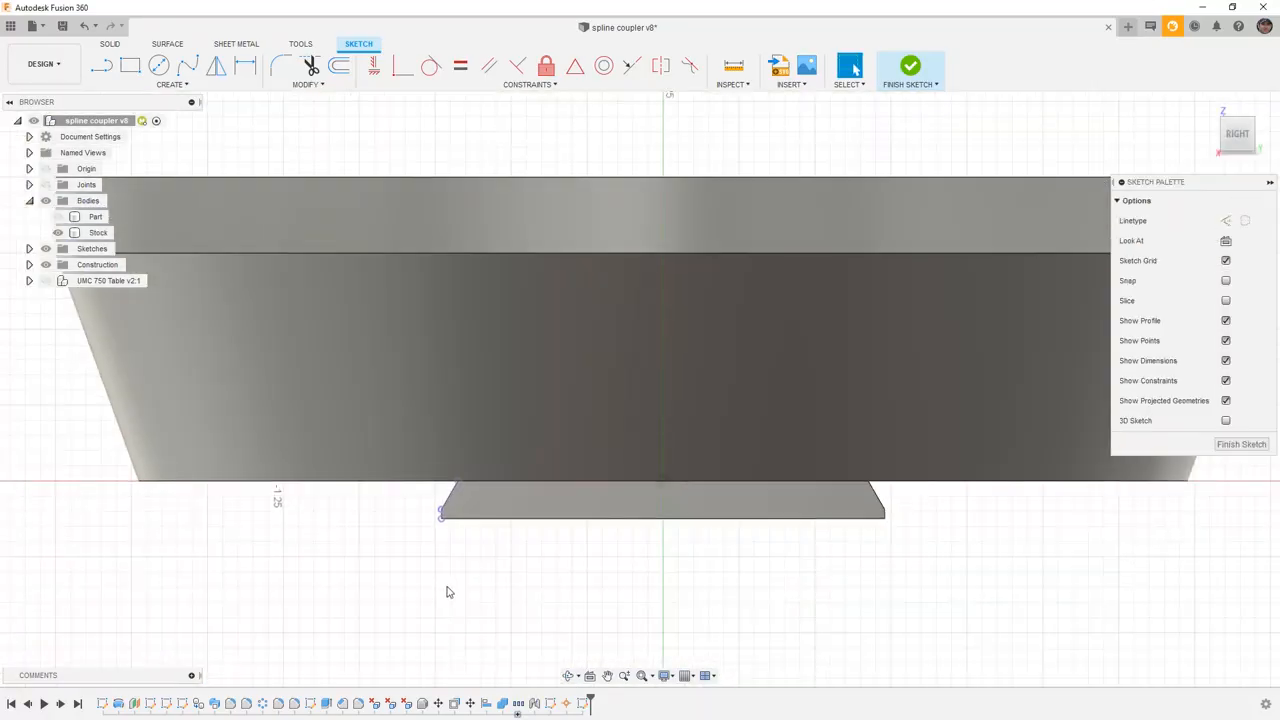
left_click(101, 65)
scroll(471, 427, "down", 2)
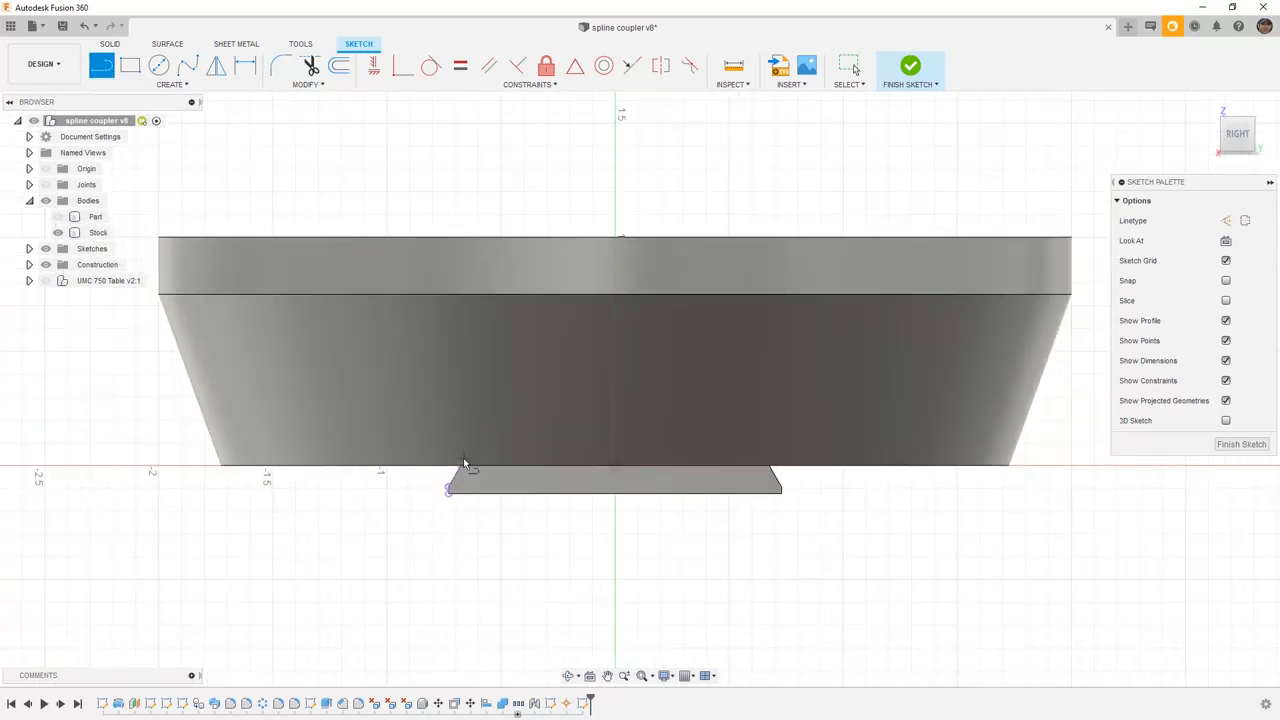
left_click(461, 463)
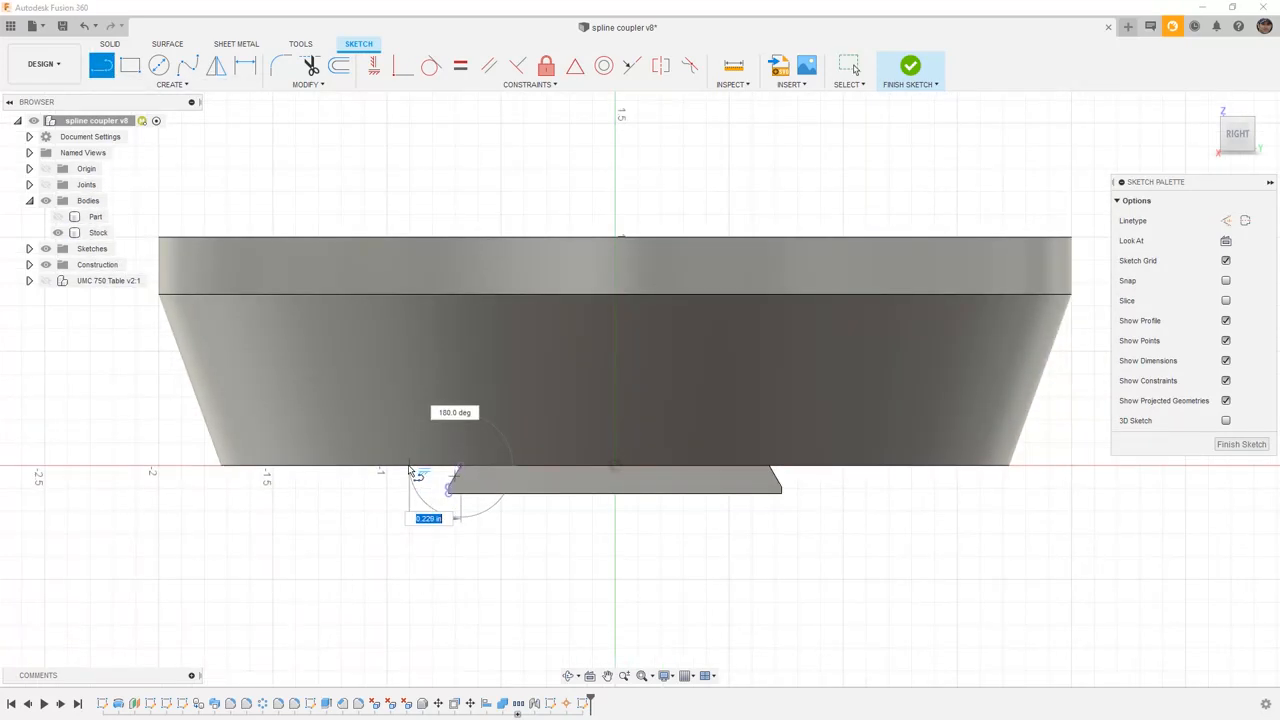
left_click(404, 467)
left_click(404, 604)
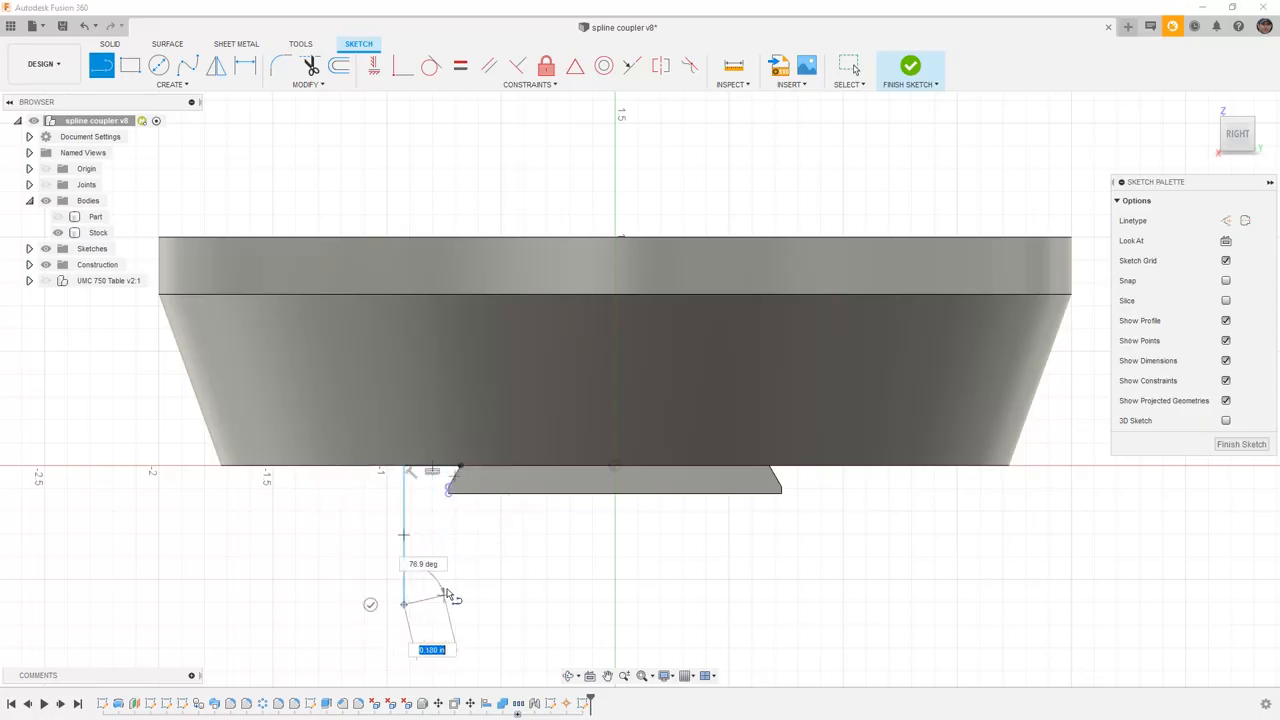
left_click(455, 604)
left_click(449, 492)
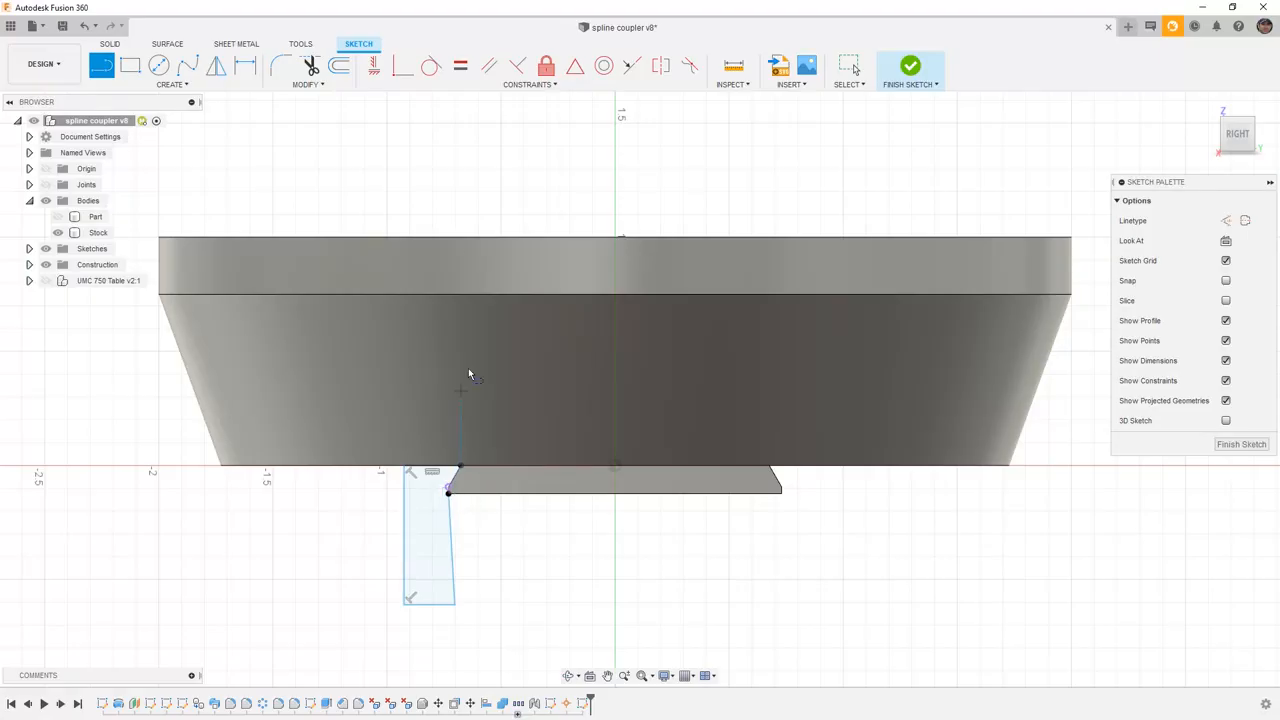
left_click(373, 65)
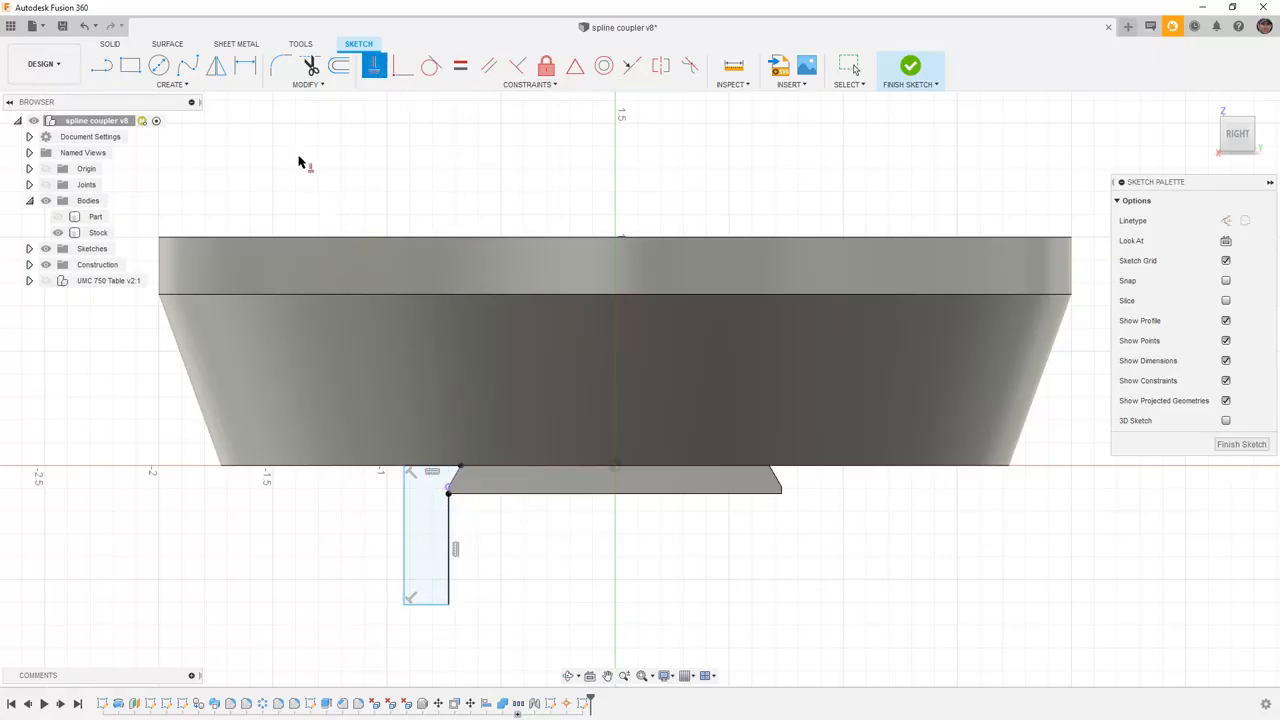
Add a 0.50 in diameter dimension between the profile's outer vertical line and the dovetail's upper corner.
left_click(245, 66)
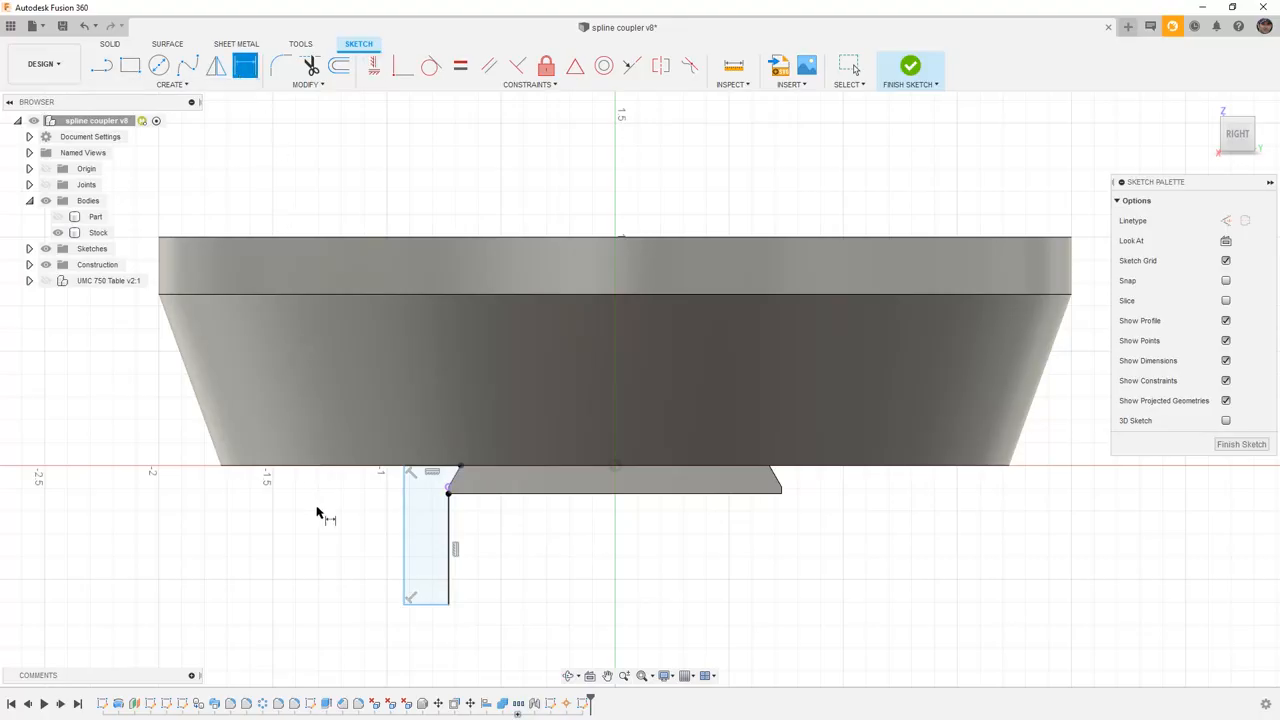
left_click(406, 492)
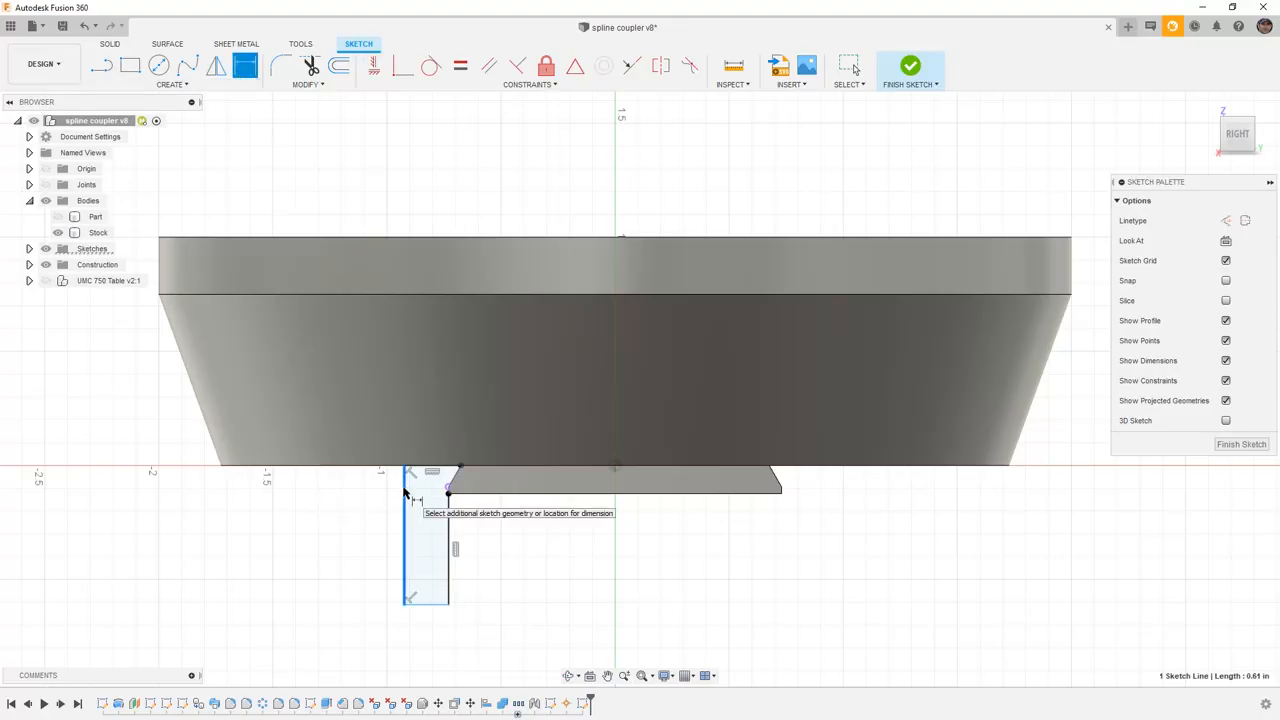
left_click(461, 468)
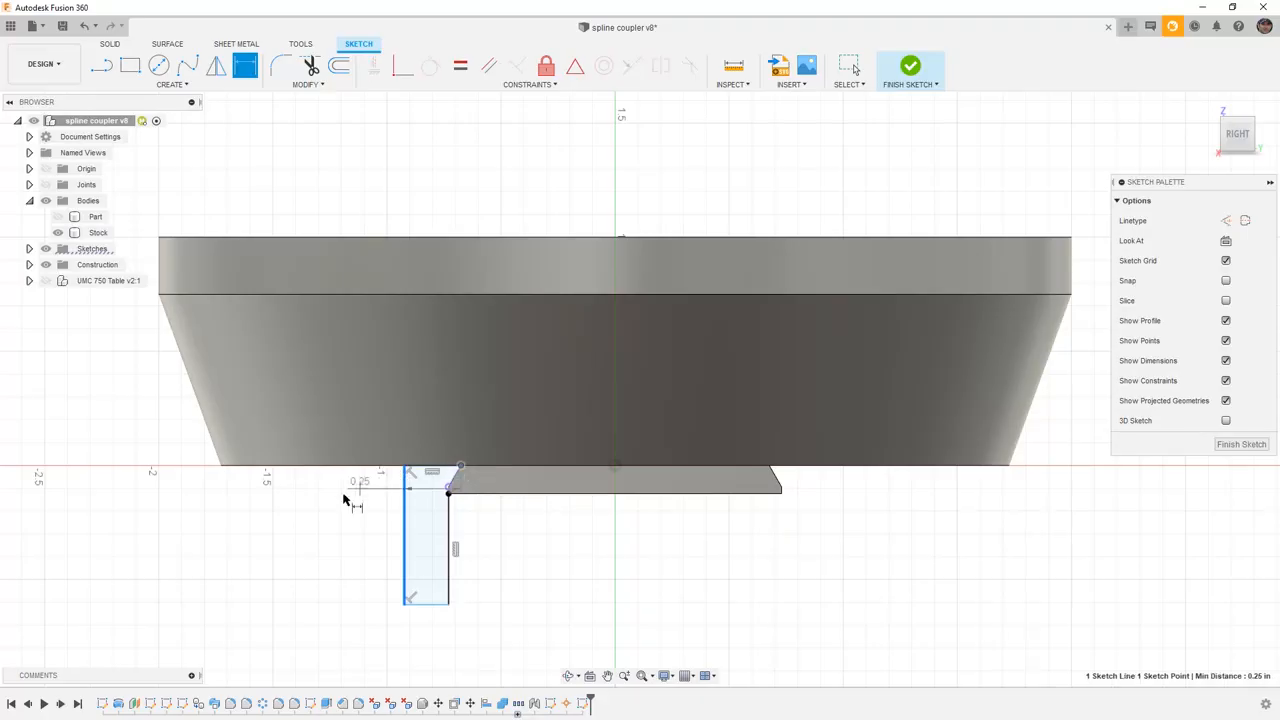
right_click(333, 505)
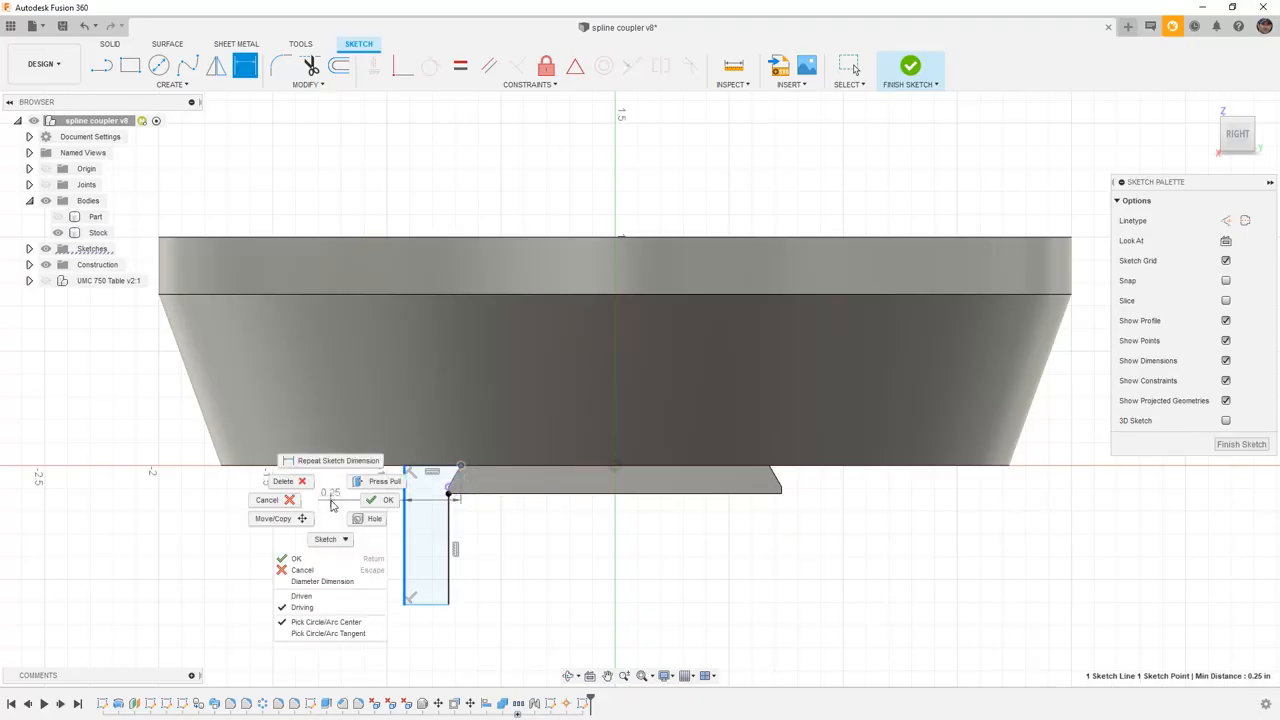
left_click(322, 581)
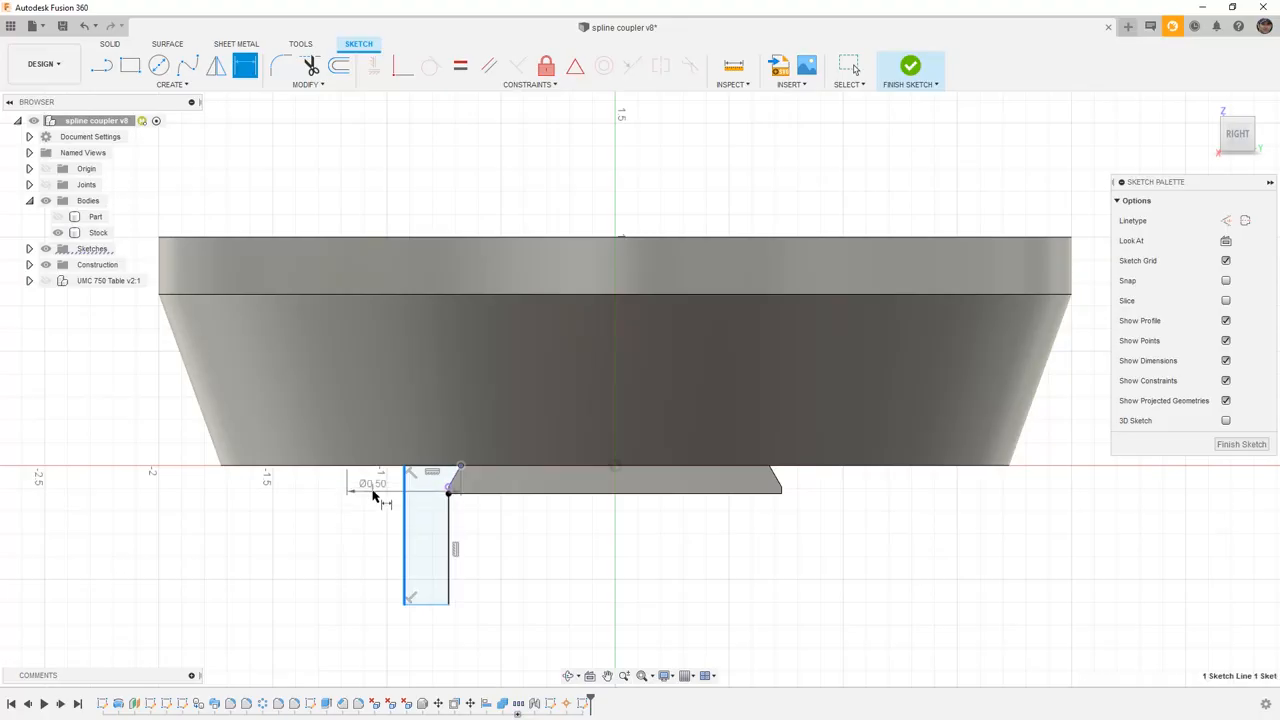
left_click(373, 491)
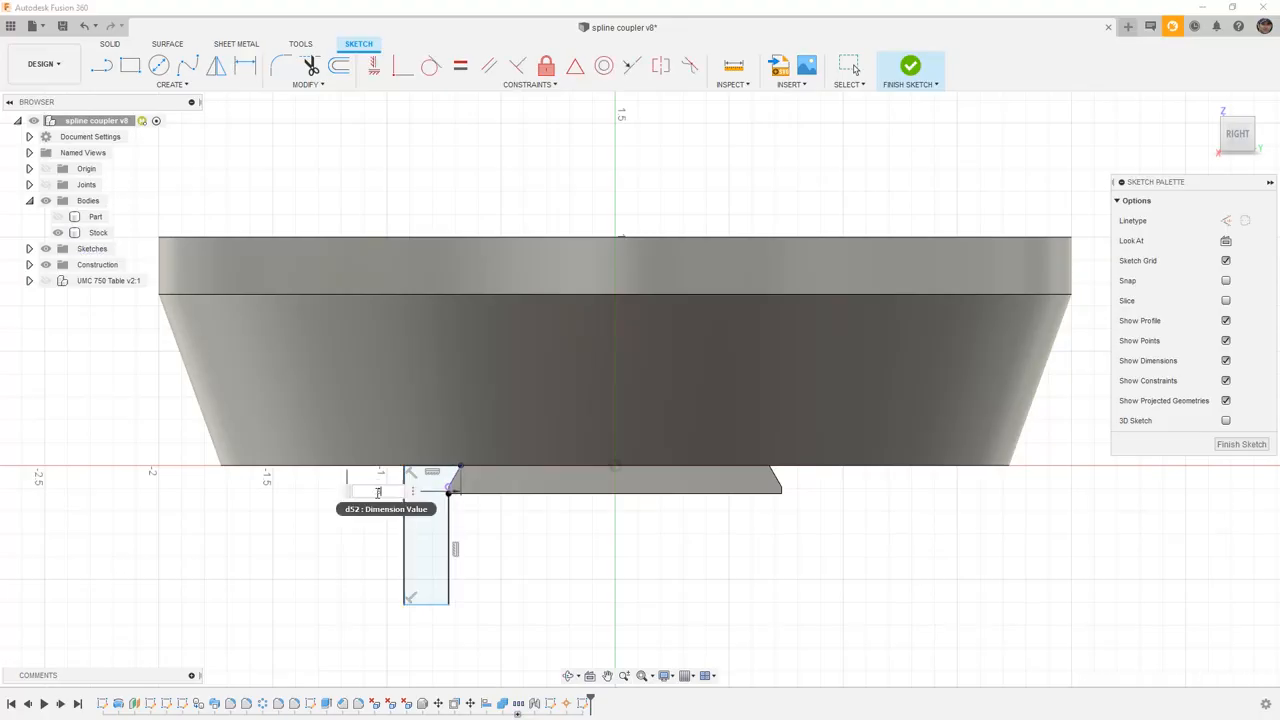
key("Return")
Dimension the profile's outer vertical line to a length of 2 in.
left_click(404, 514)
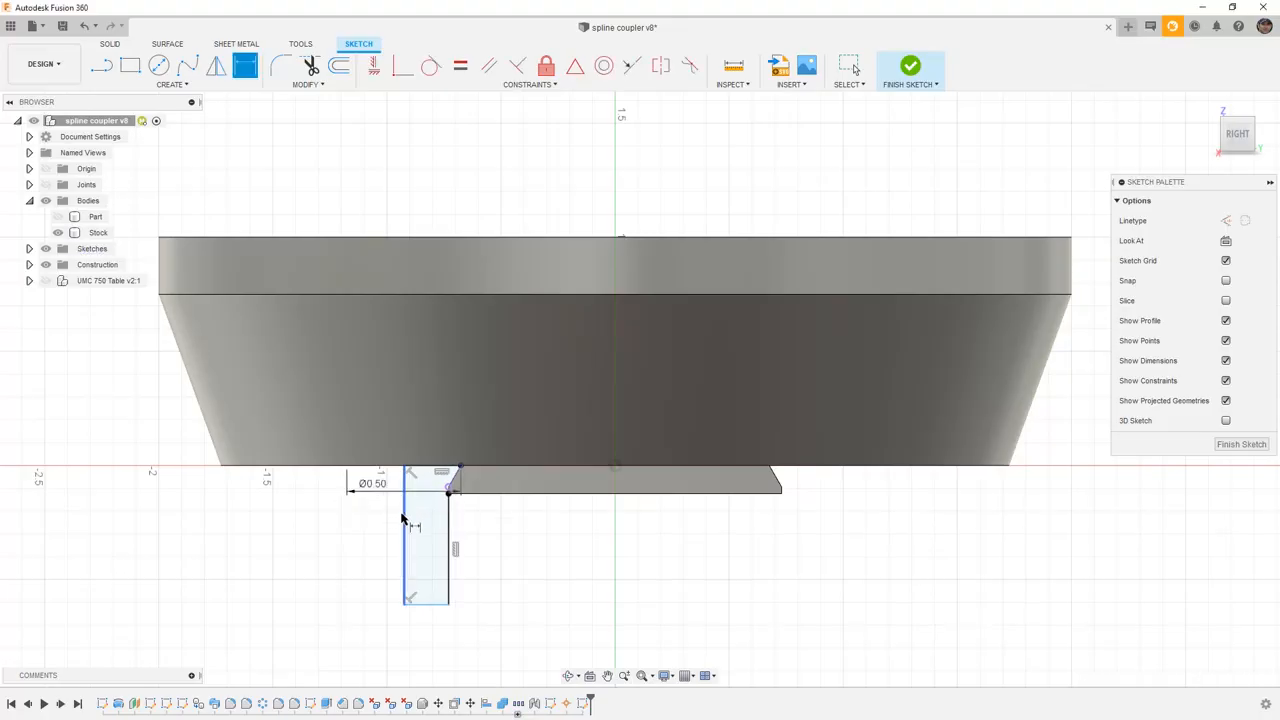
left_click(416, 535)
type("2")
key("Return")
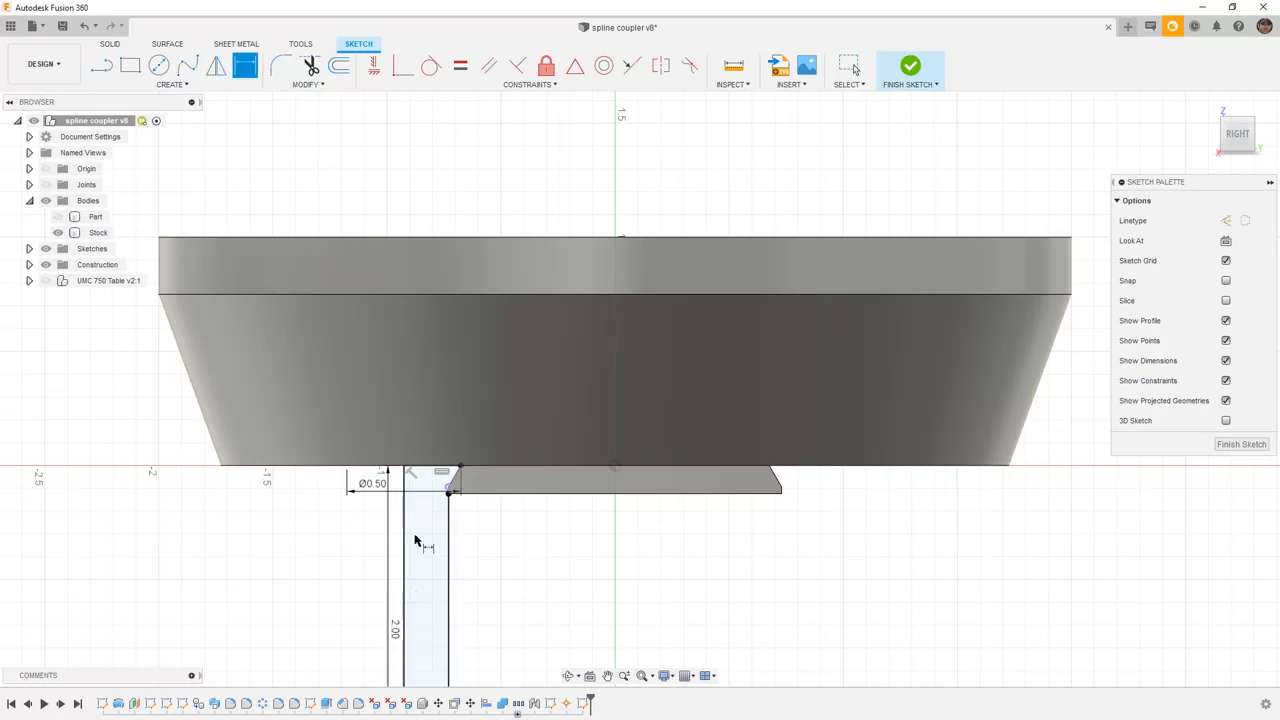
scroll(420, 520, "down", 3)
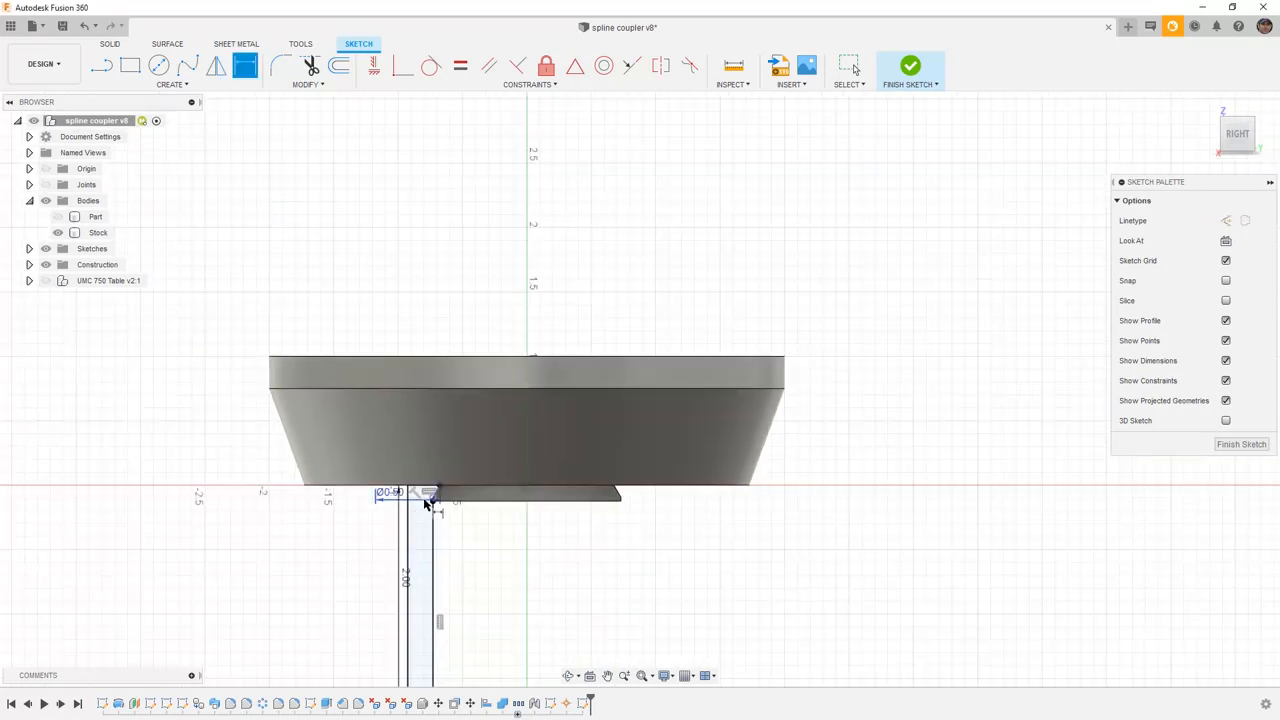
middle_click_drag(422, 504, 442, 348)
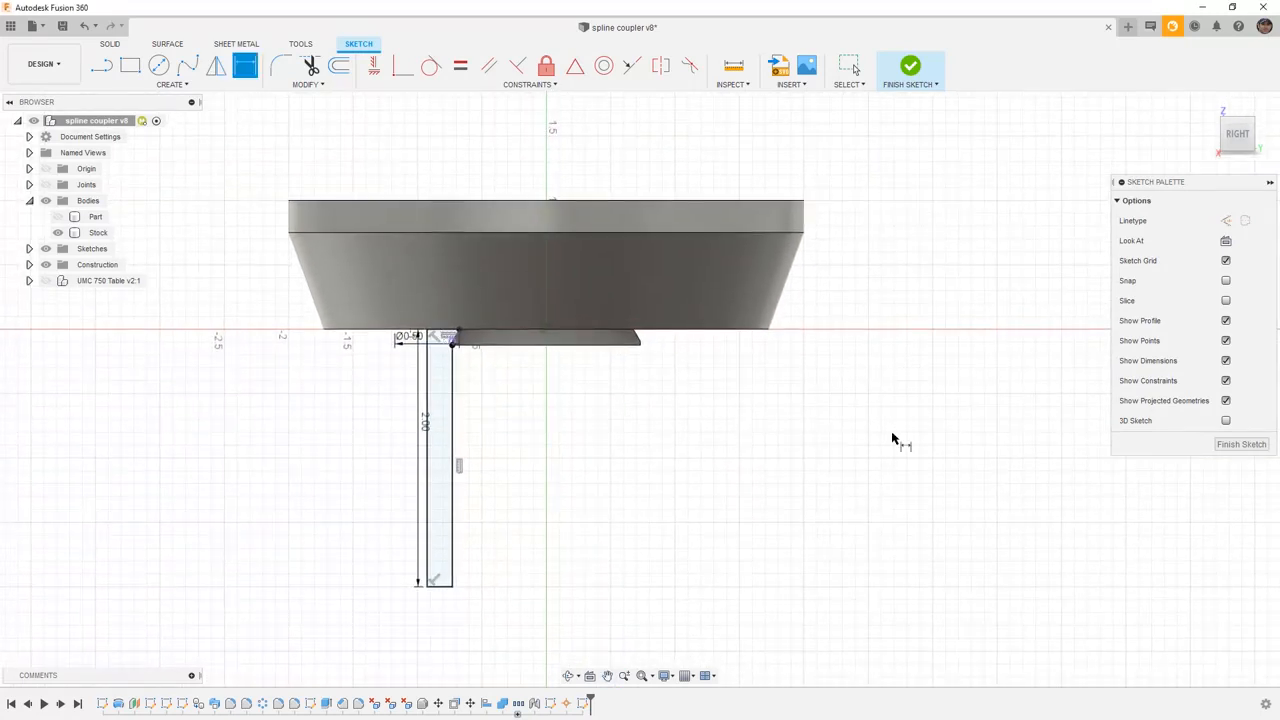
Finish the sketch and rename it Dovetail.
left_click(1240, 444)
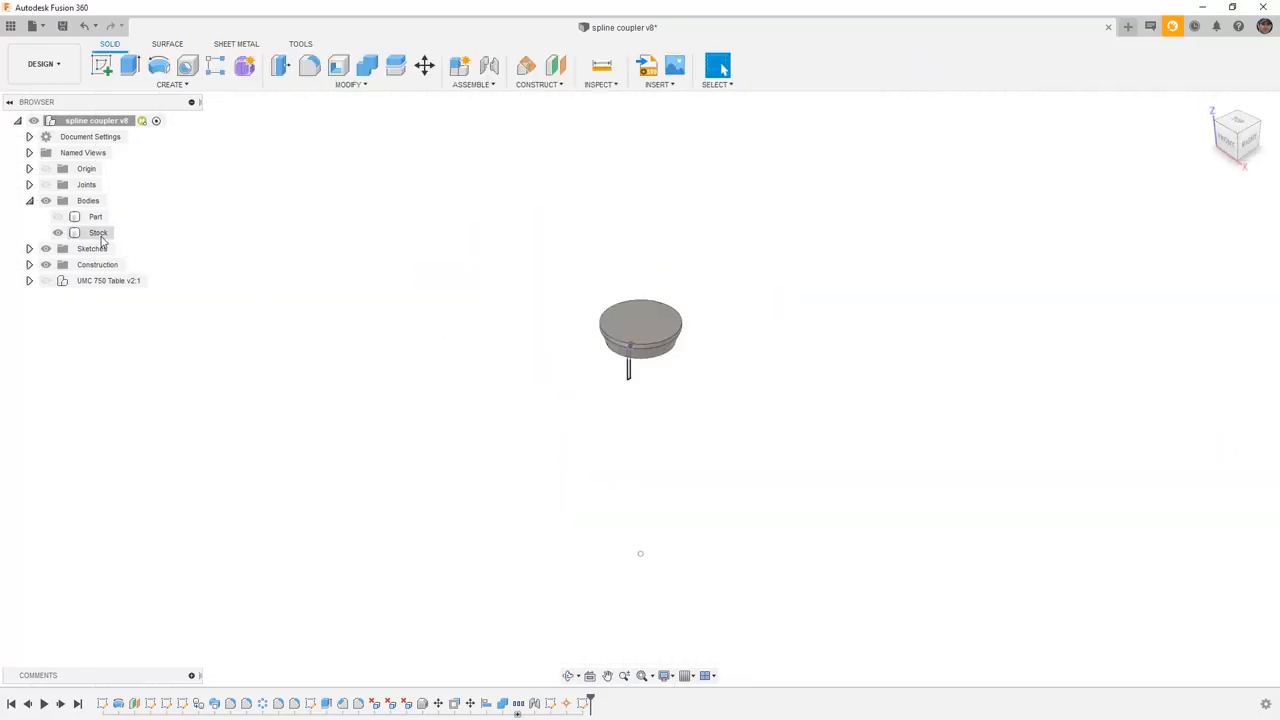
left_click(29, 248)
left_click(96, 364)
left_click(102, 362)
type("Dowetail")
left_click(449, 348)
Check the Enable Cloud Libraries option in the Manufacture preferences and close them without making changes.
left_click(1238, 26)
left_click(1234, 67)
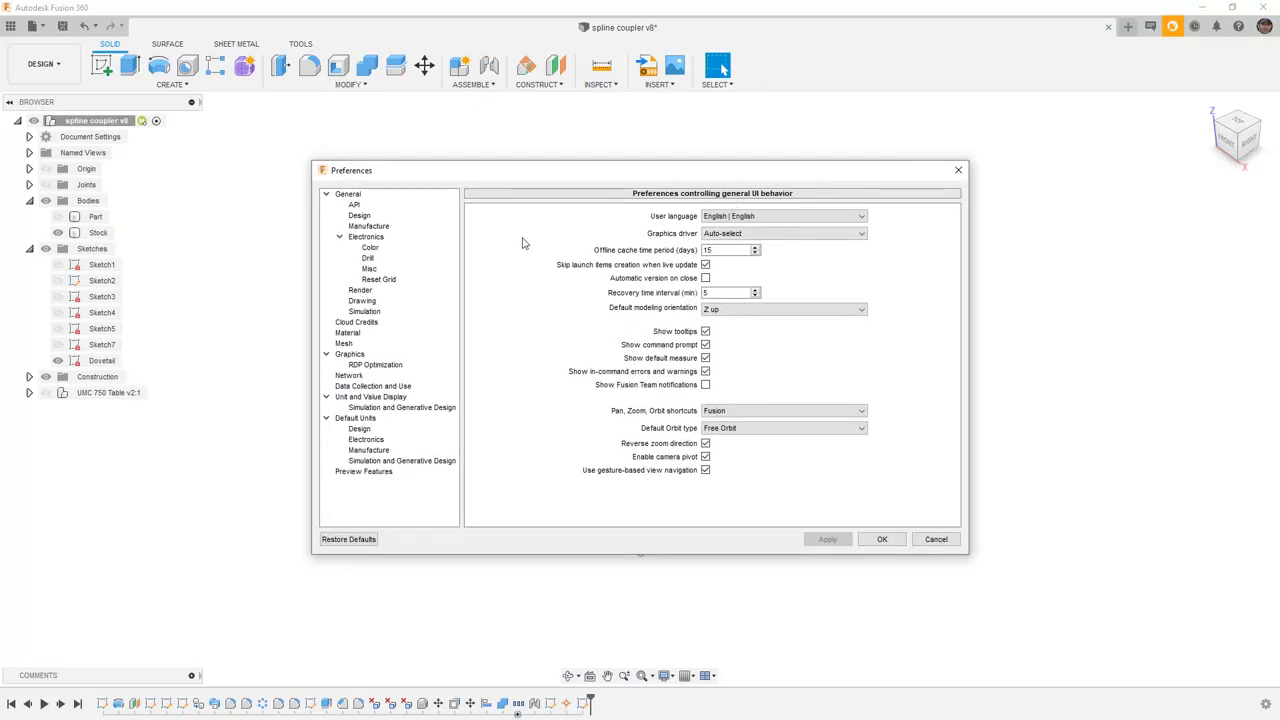
left_click(393, 228)
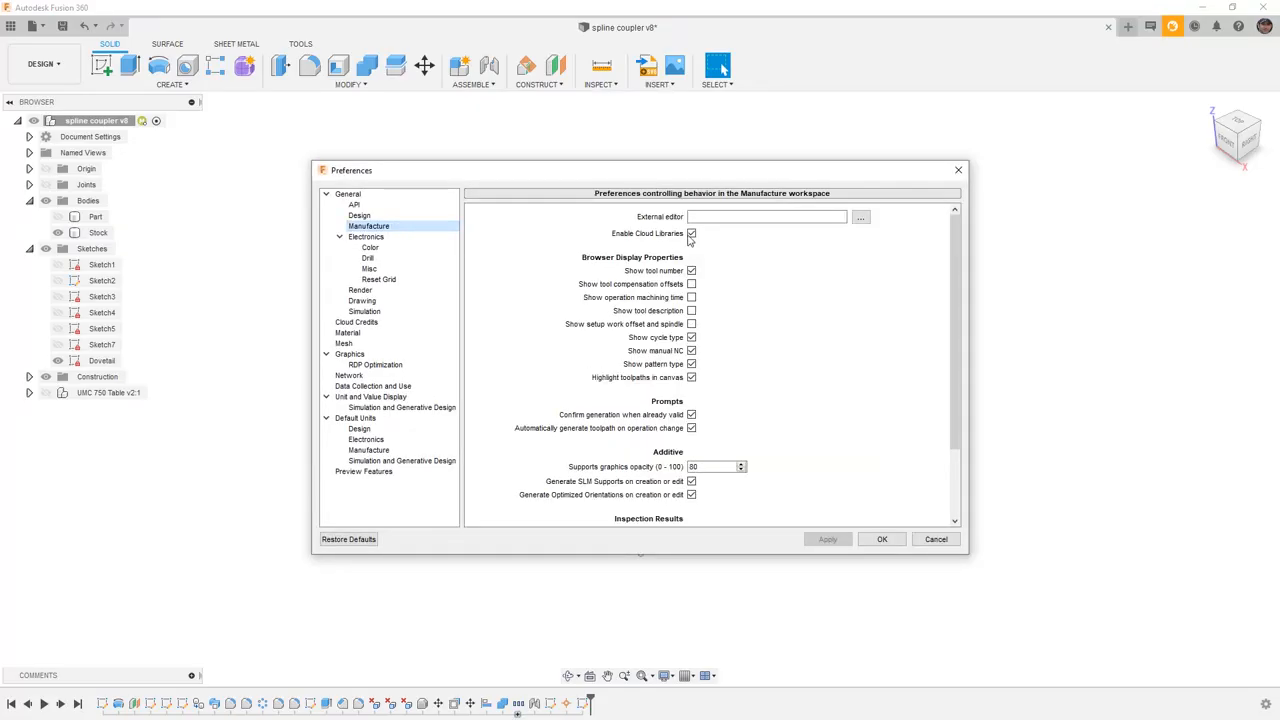
left_click(938, 541)
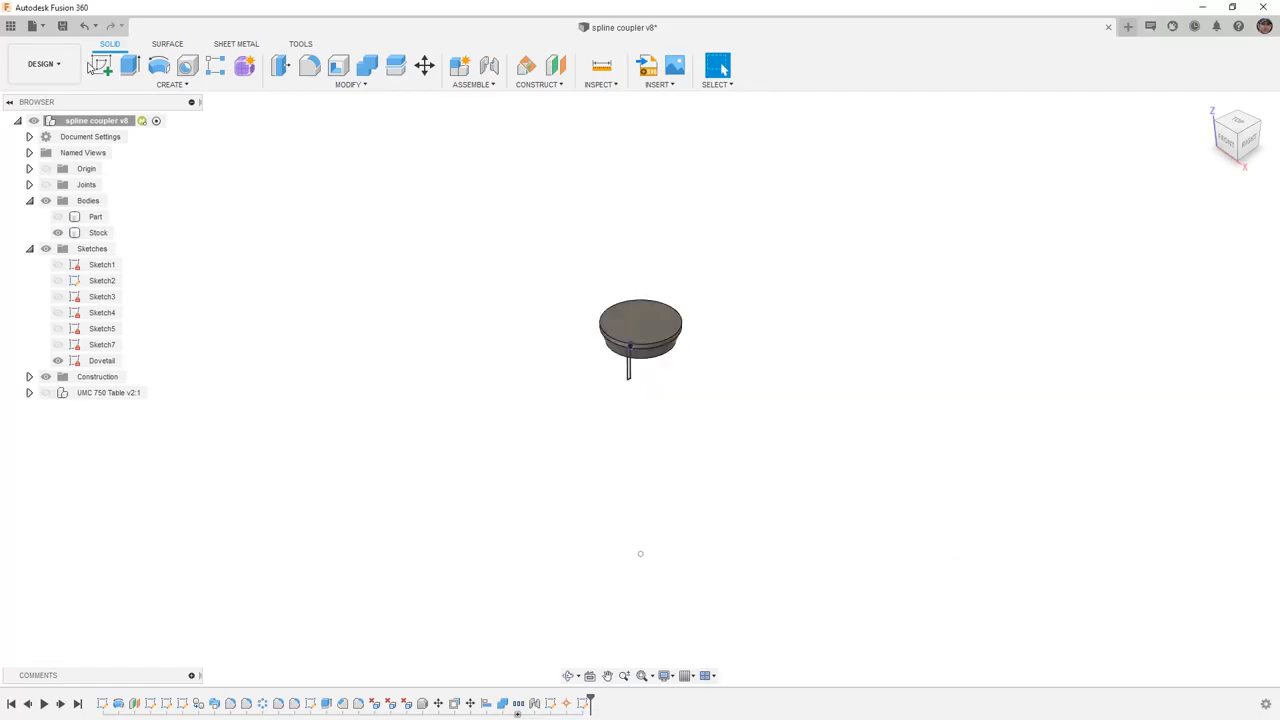
Switch to the Manufacture workspace and open the tool library.
left_click(52, 66)
left_click(43, 213)
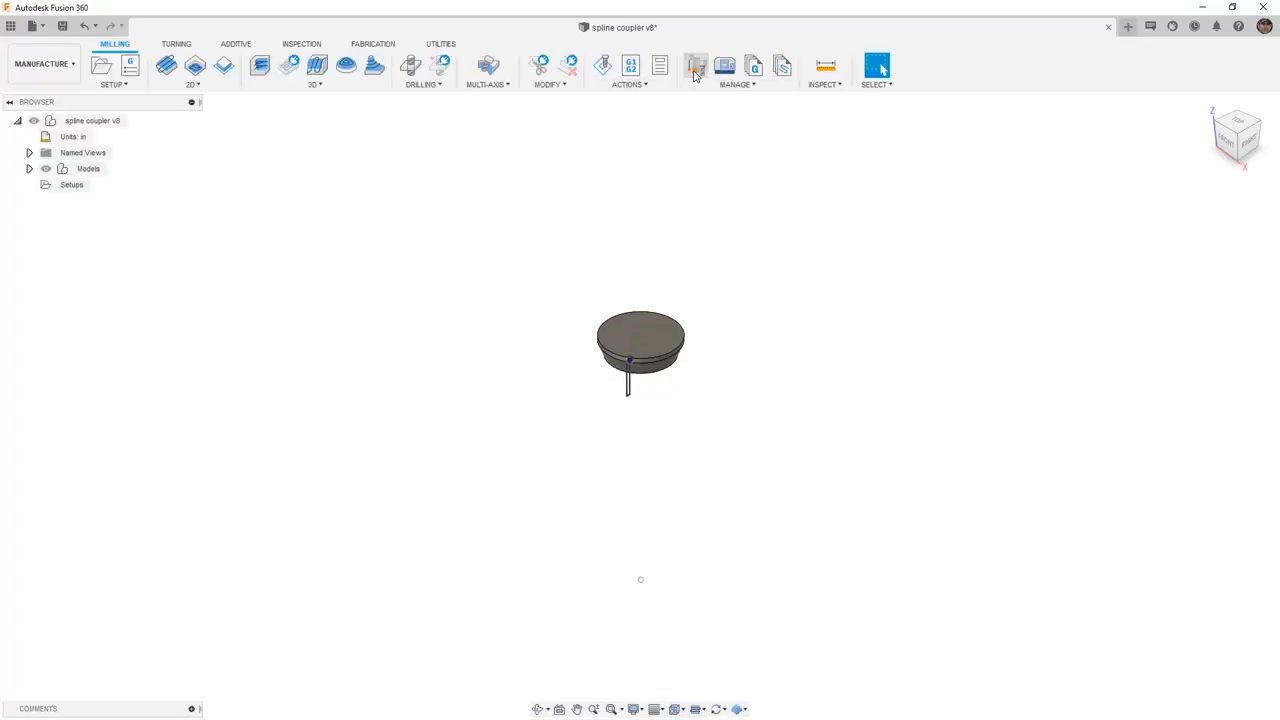
left_click(696, 68)
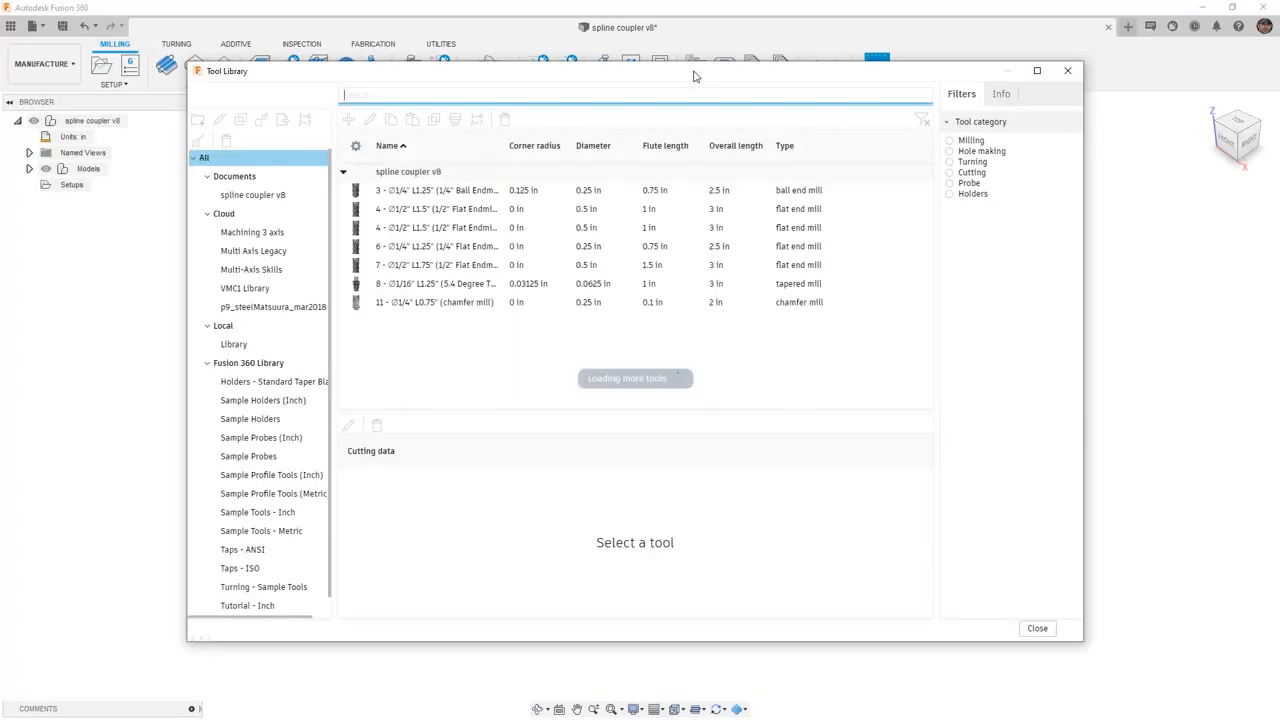
Delete all unused tools from the spline coupler v8 document library.
left_click(254, 198)
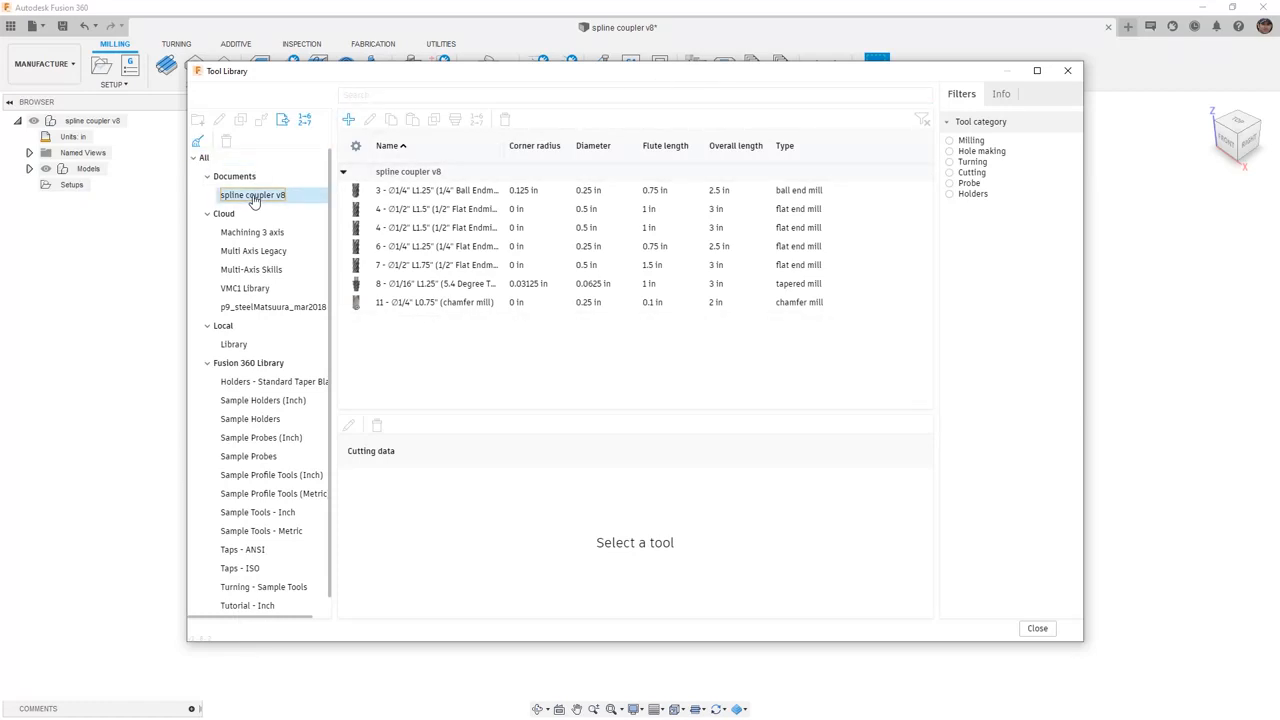
right_click(311, 199)
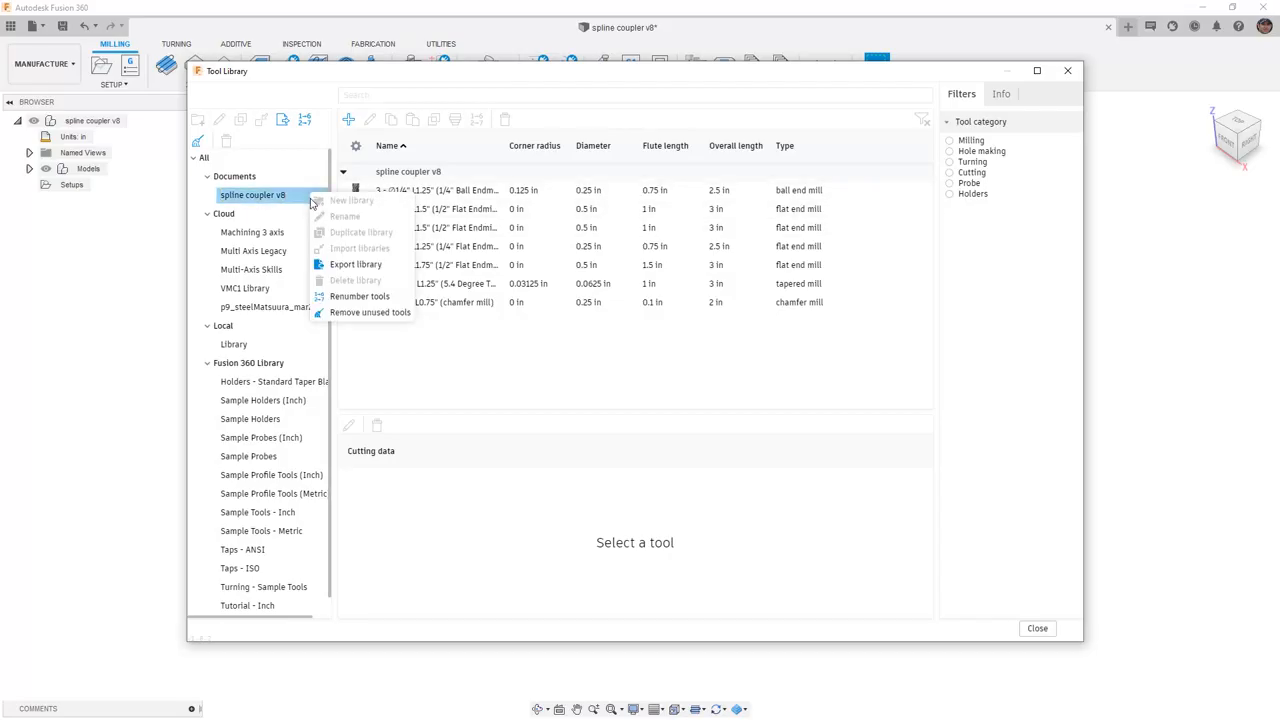
left_click(388, 314)
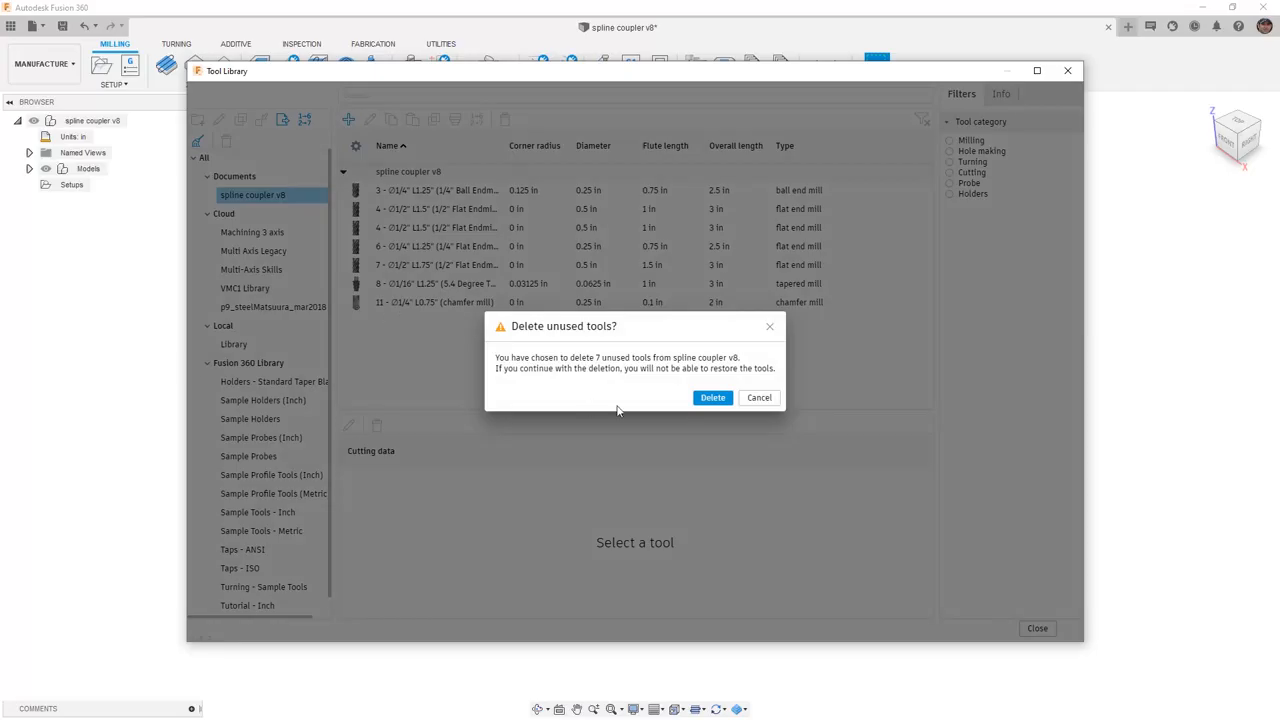
left_click(708, 398)
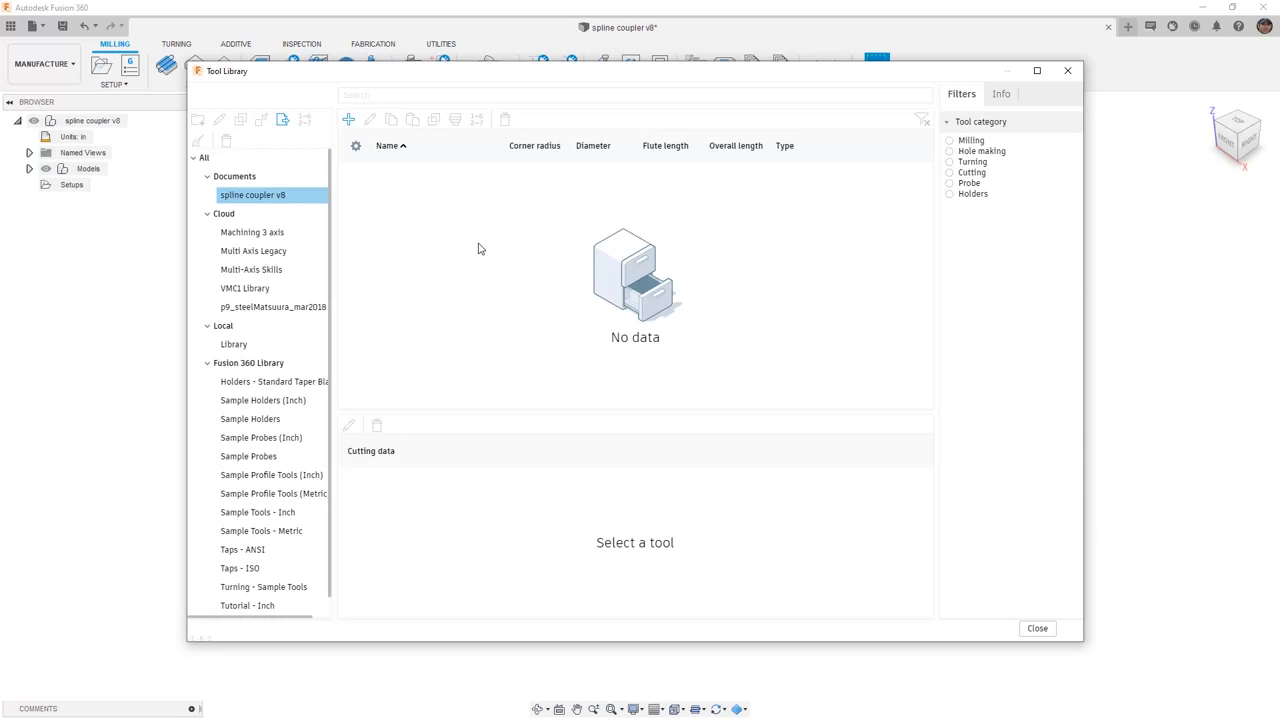
Import the multi-axis tools.tools file into the cloud tool libraries, preview its 5.4 degree tapered mill, and close the library.
left_click(236, 216)
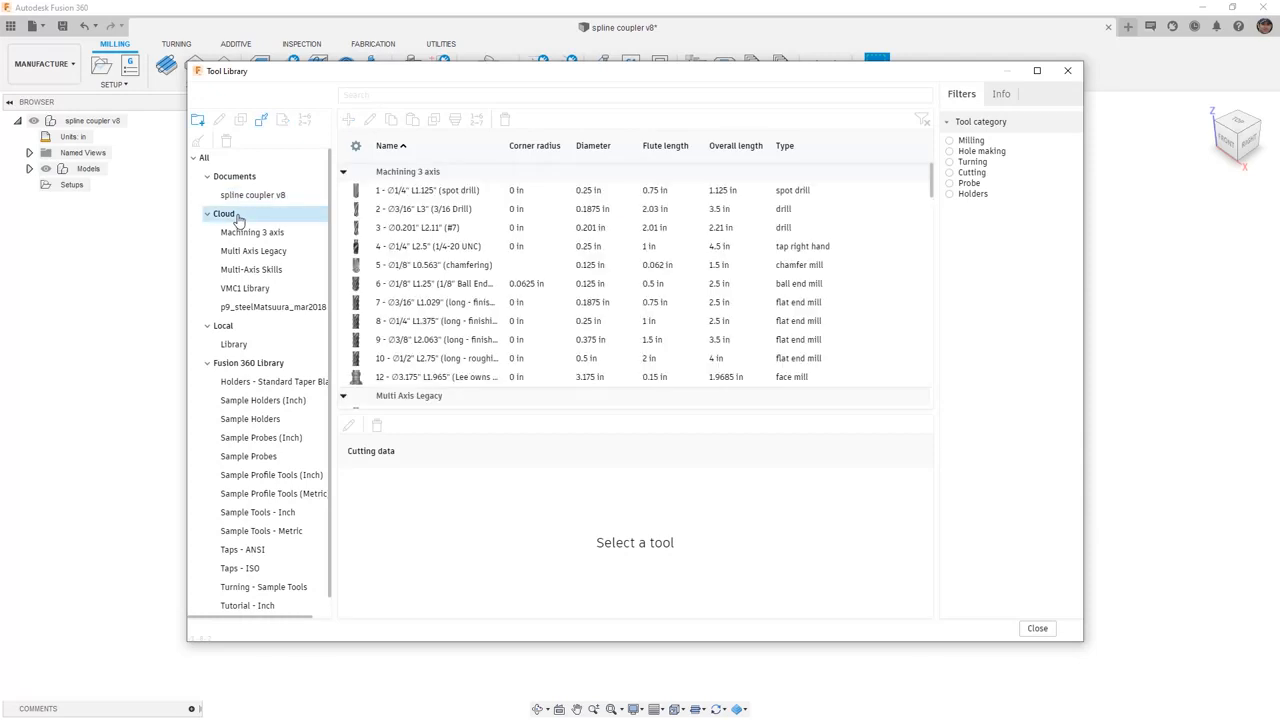
right_click(237, 217)
left_click(274, 275)
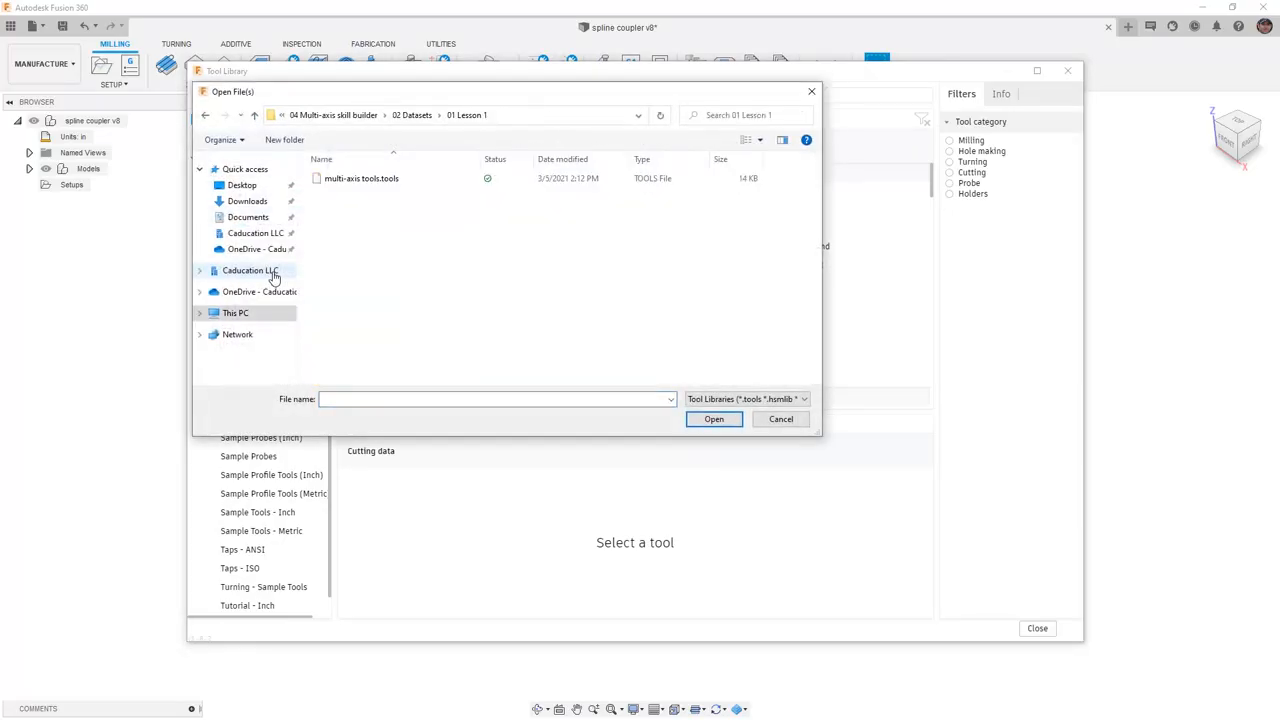
left_click(357, 180)
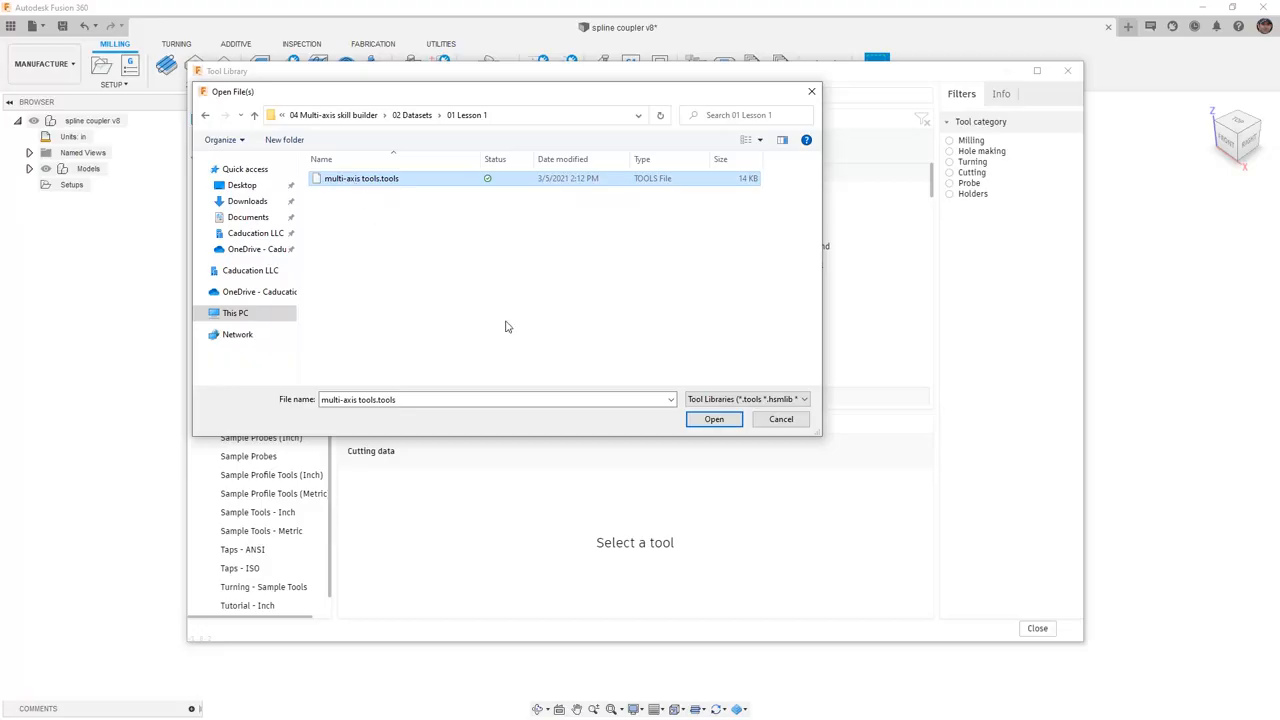
left_click(712, 420)
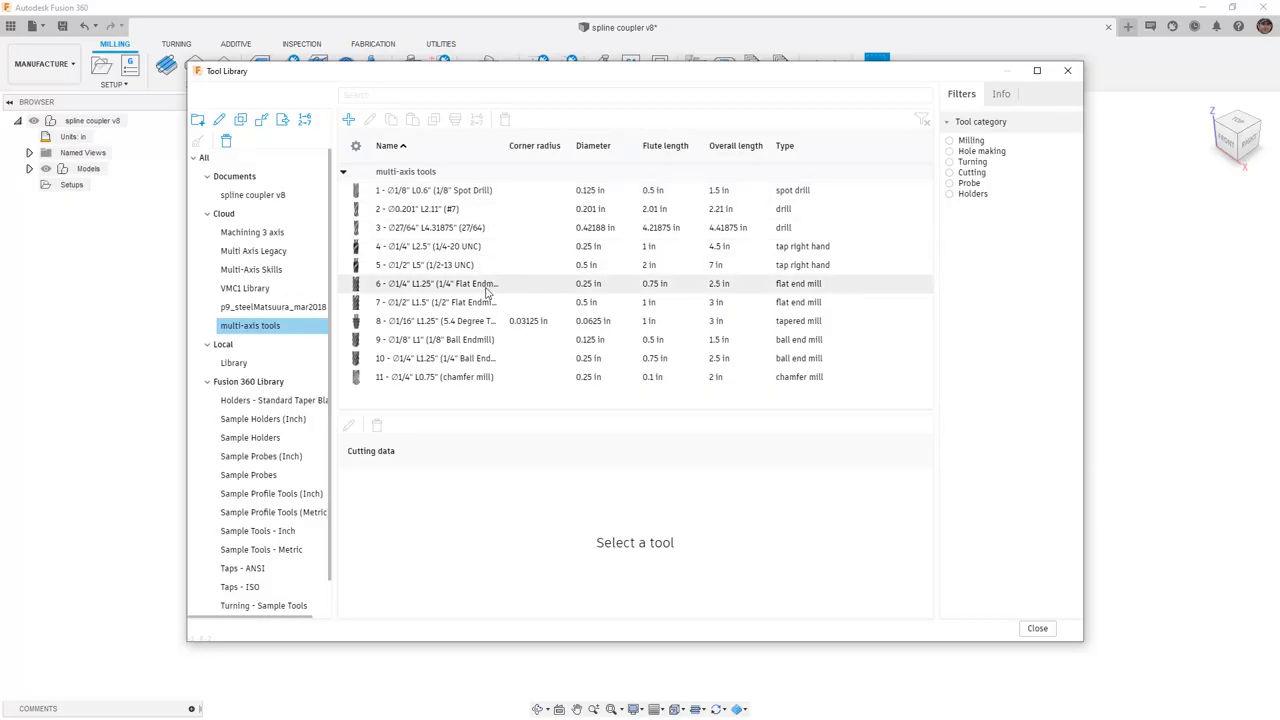
left_click(487, 322)
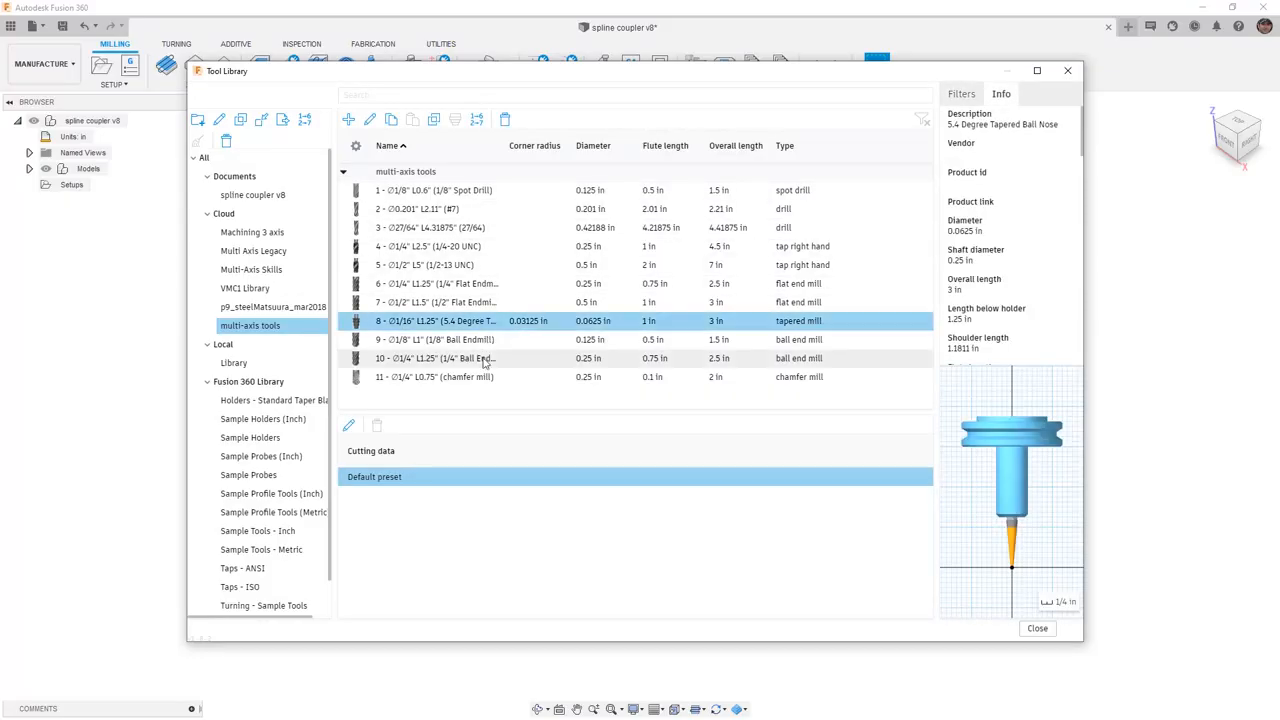
left_click(1035, 628)
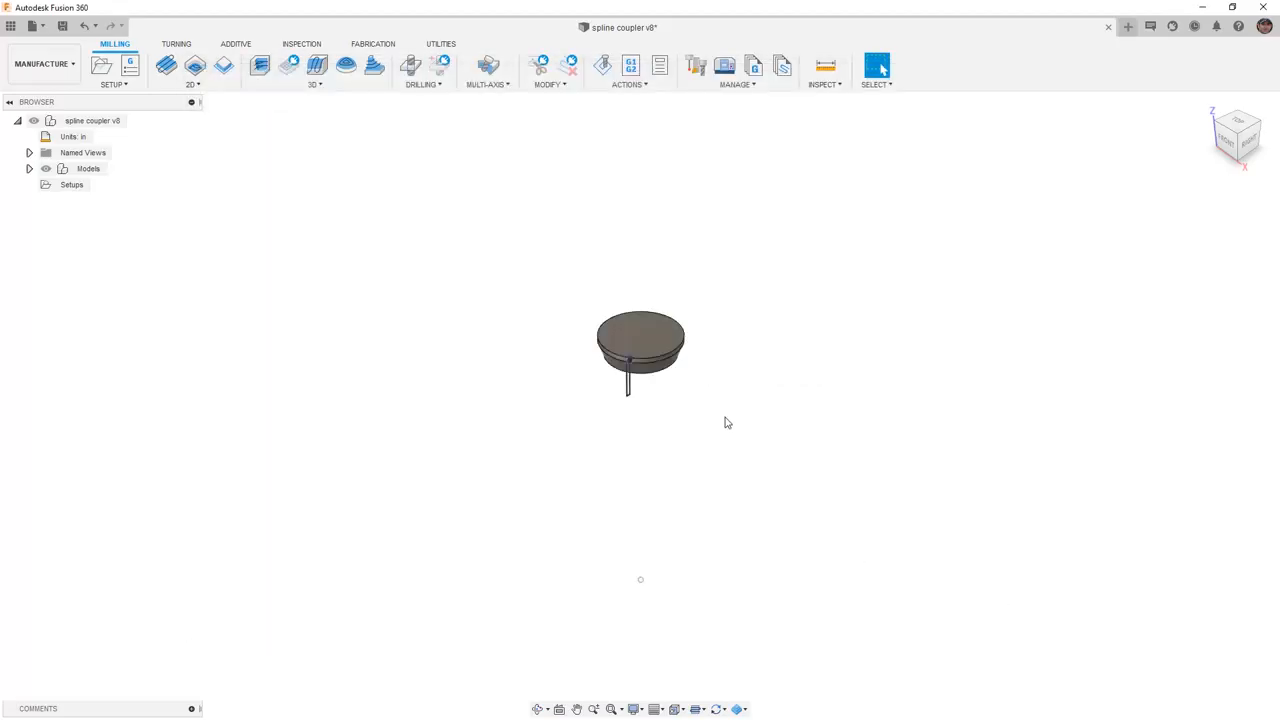
Create a form mill from the Dovetail sketch chain, using its long outer vertical edge as flipped tool axis and the dovetail's tip as compensation point.
left_click(736, 84)
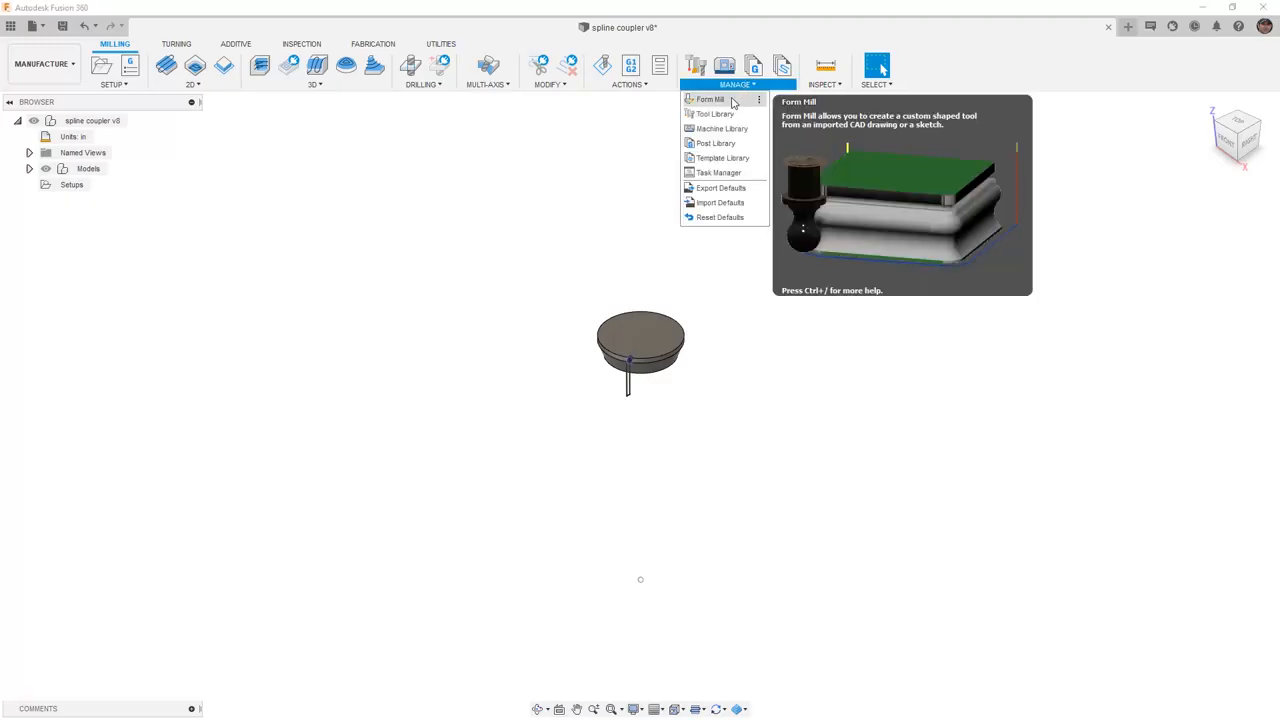
left_click(710, 100)
scroll(634, 388, "up", 3)
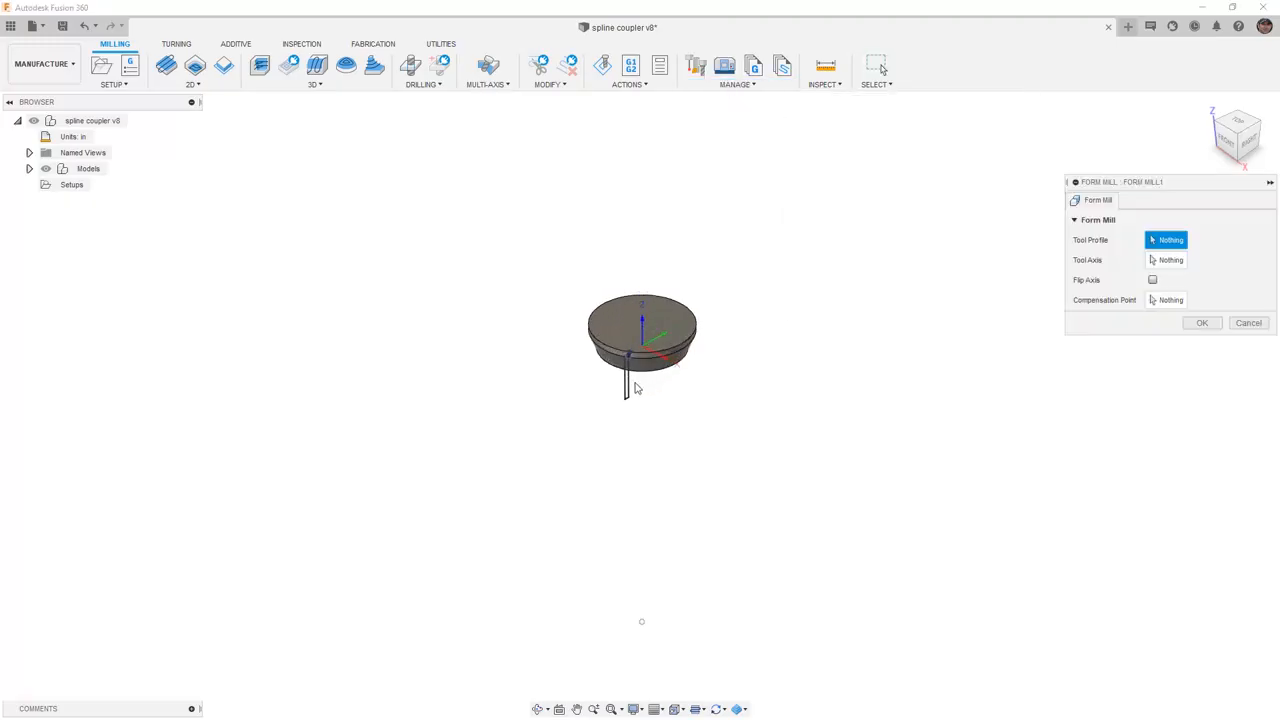
scroll(634, 388, "up", 3)
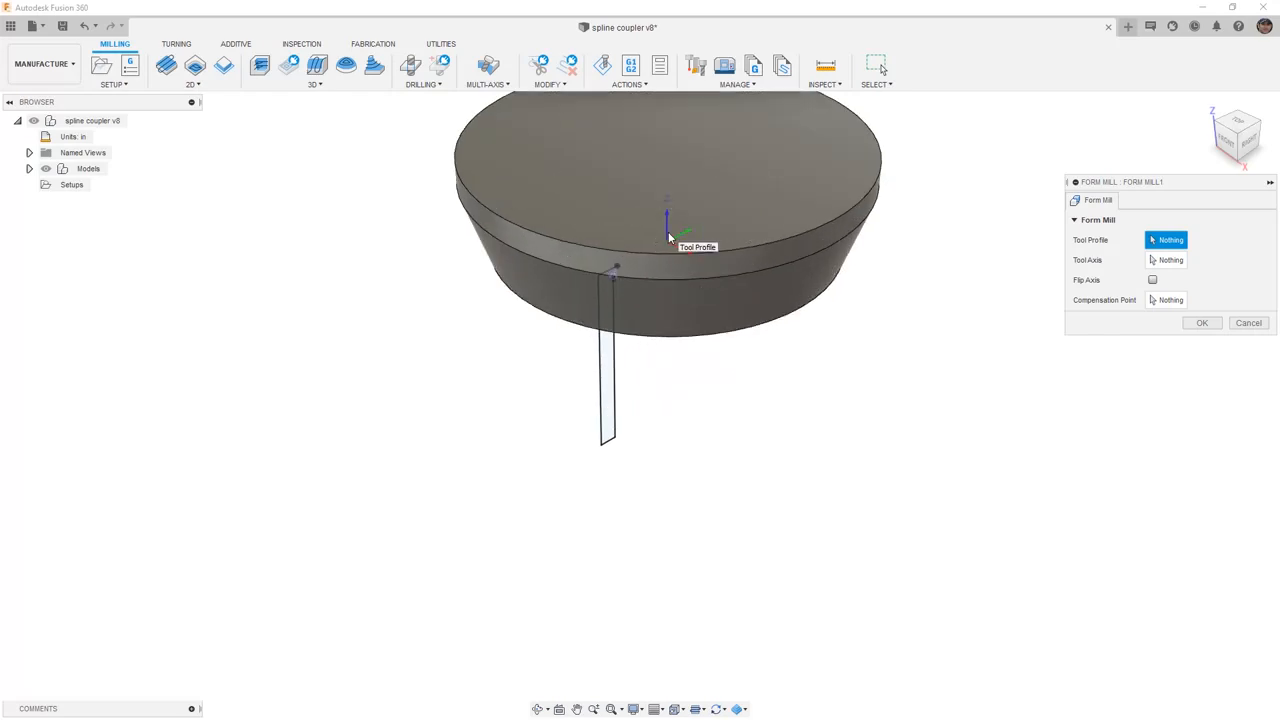
left_click(605, 370)
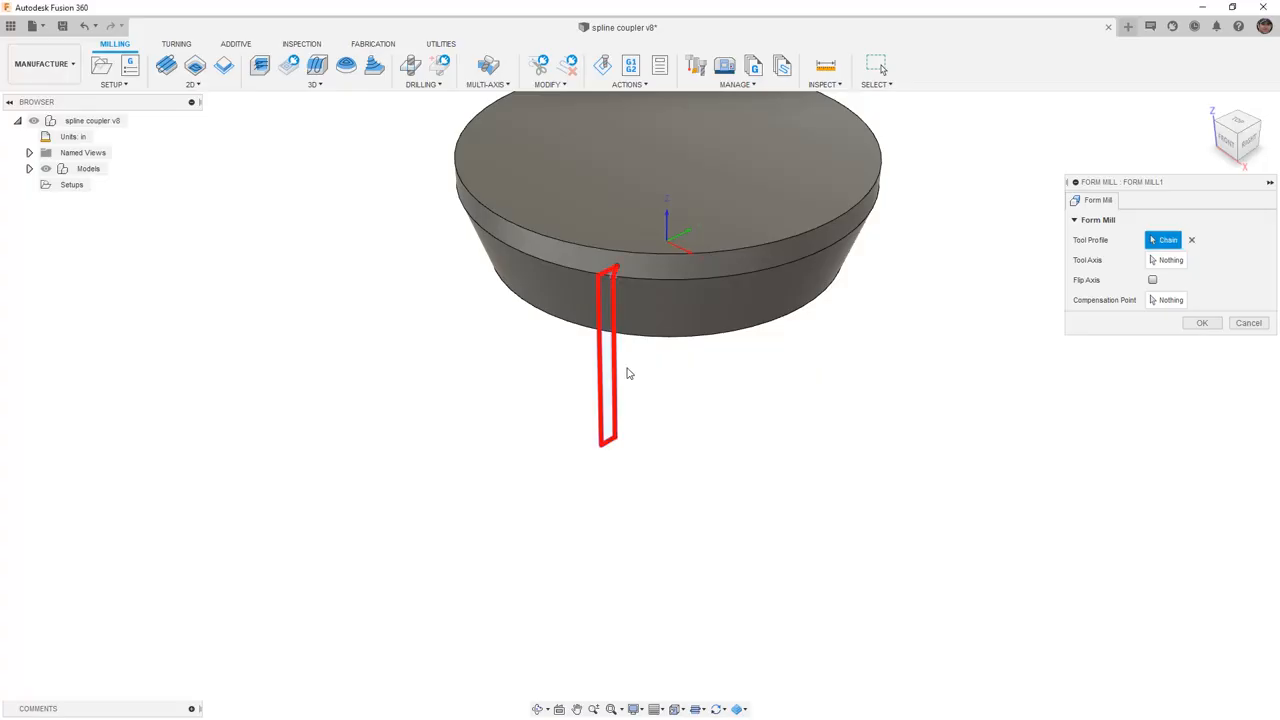
left_click(1167, 260)
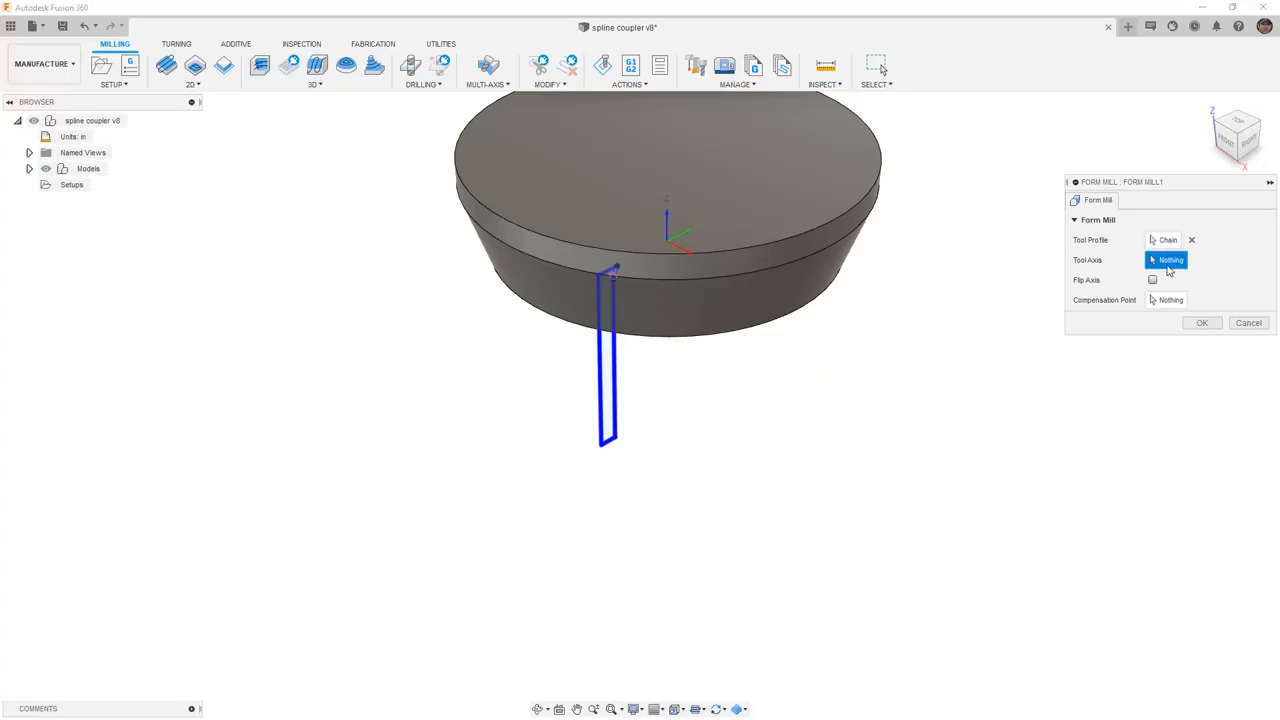
left_click(600, 350)
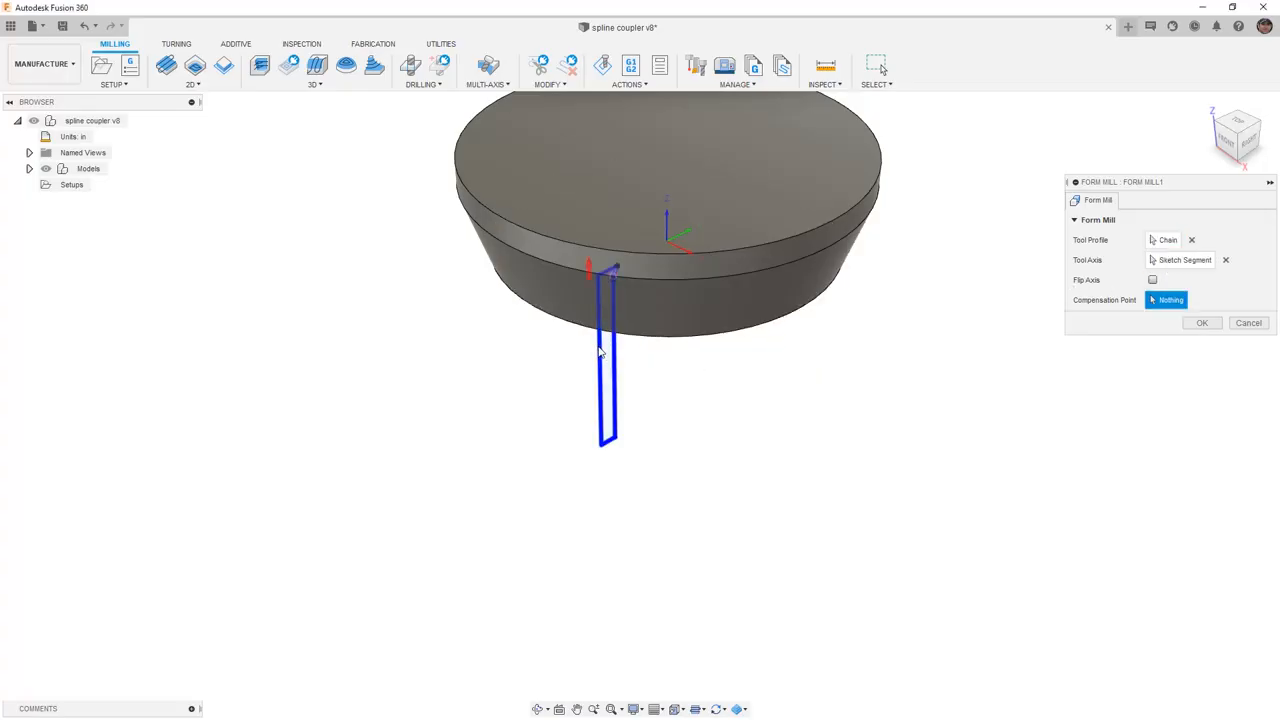
left_click(1153, 280)
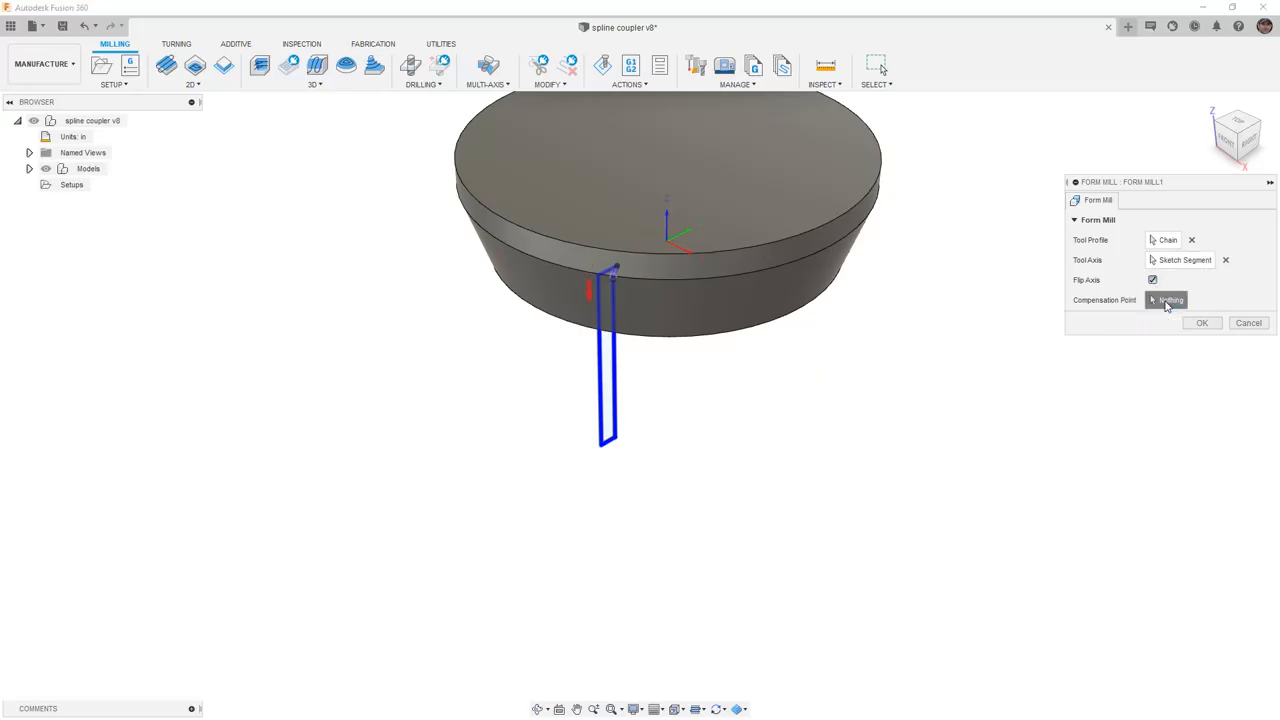
scroll(590, 272, "up", 5)
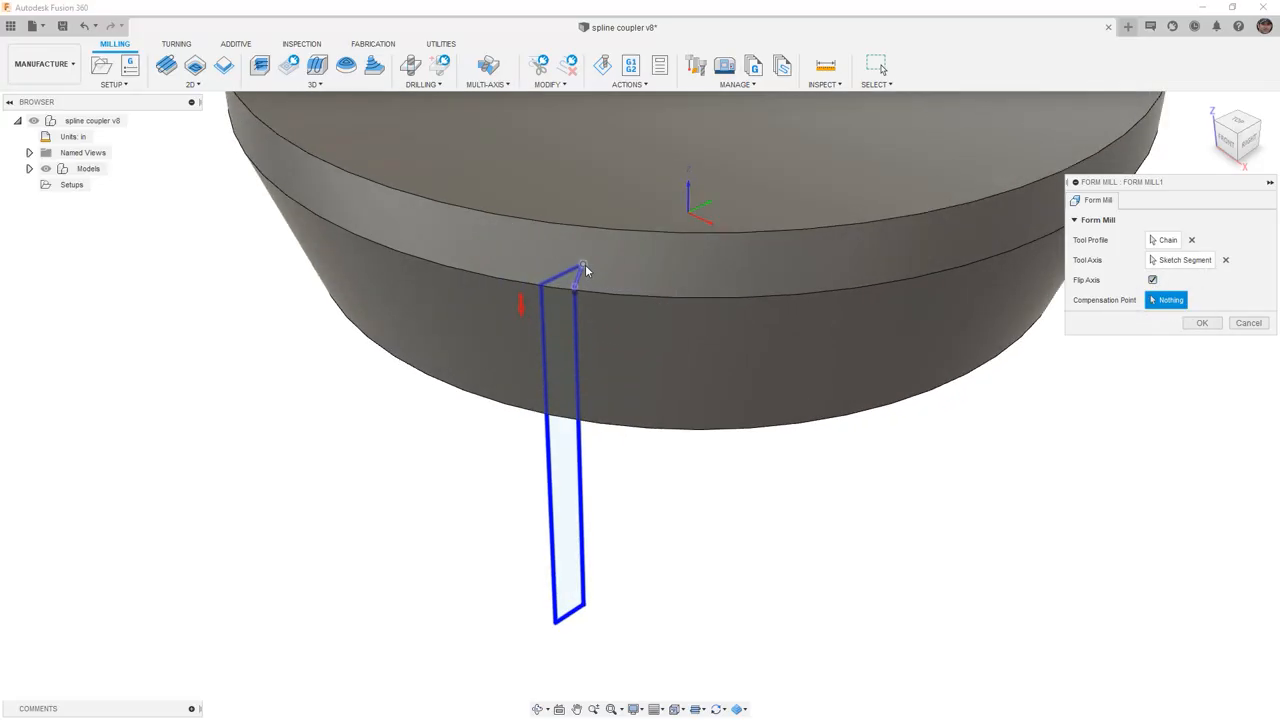
left_click(585, 271)
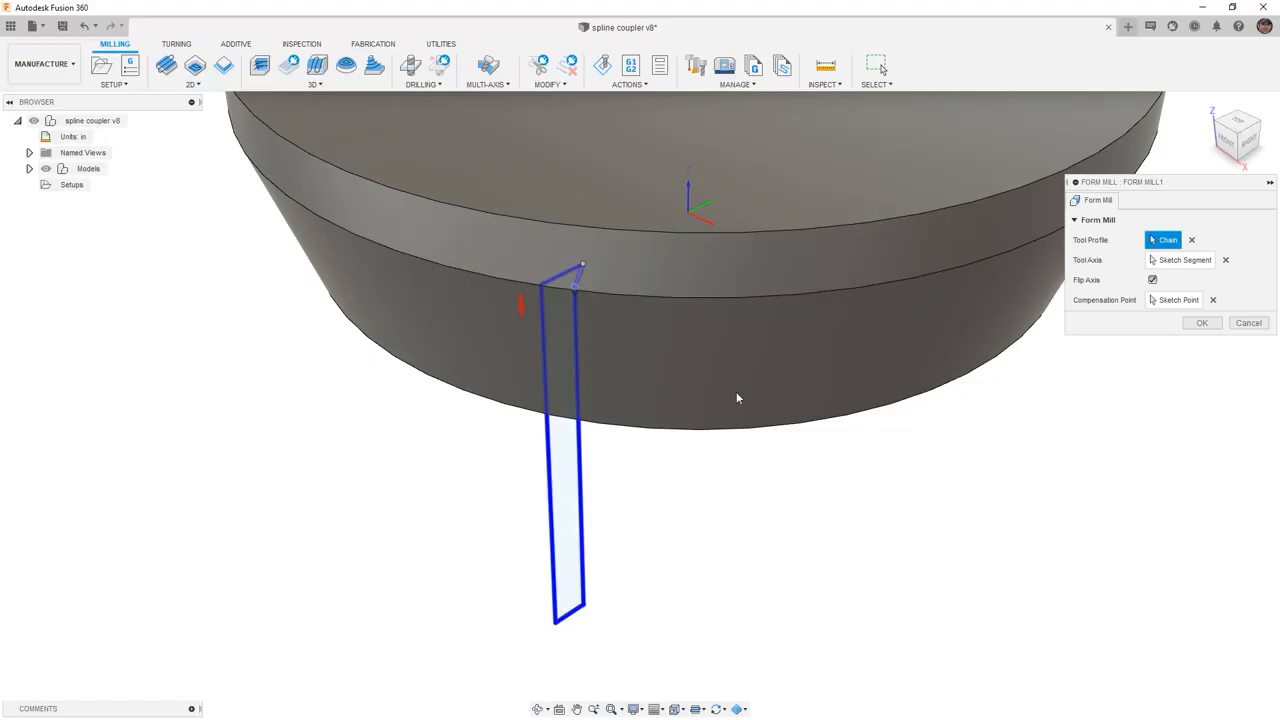
scroll(730, 387, "down", 3)
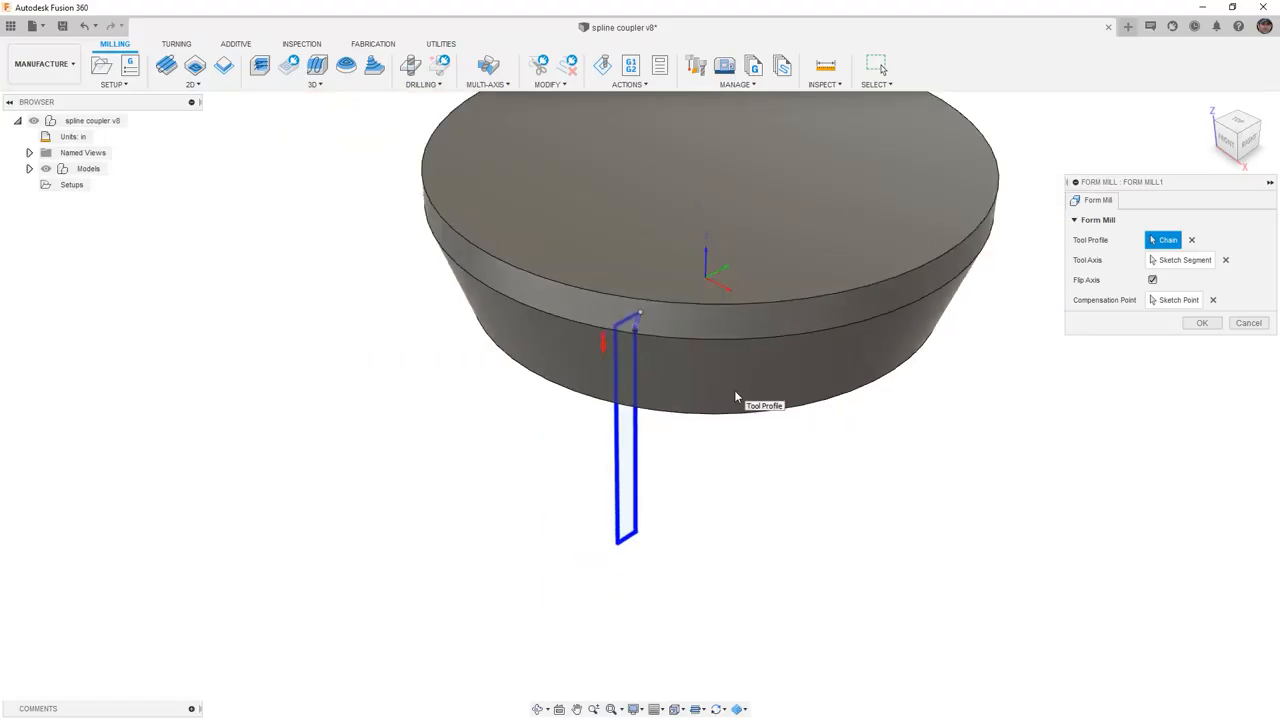
left_click(1194, 329)
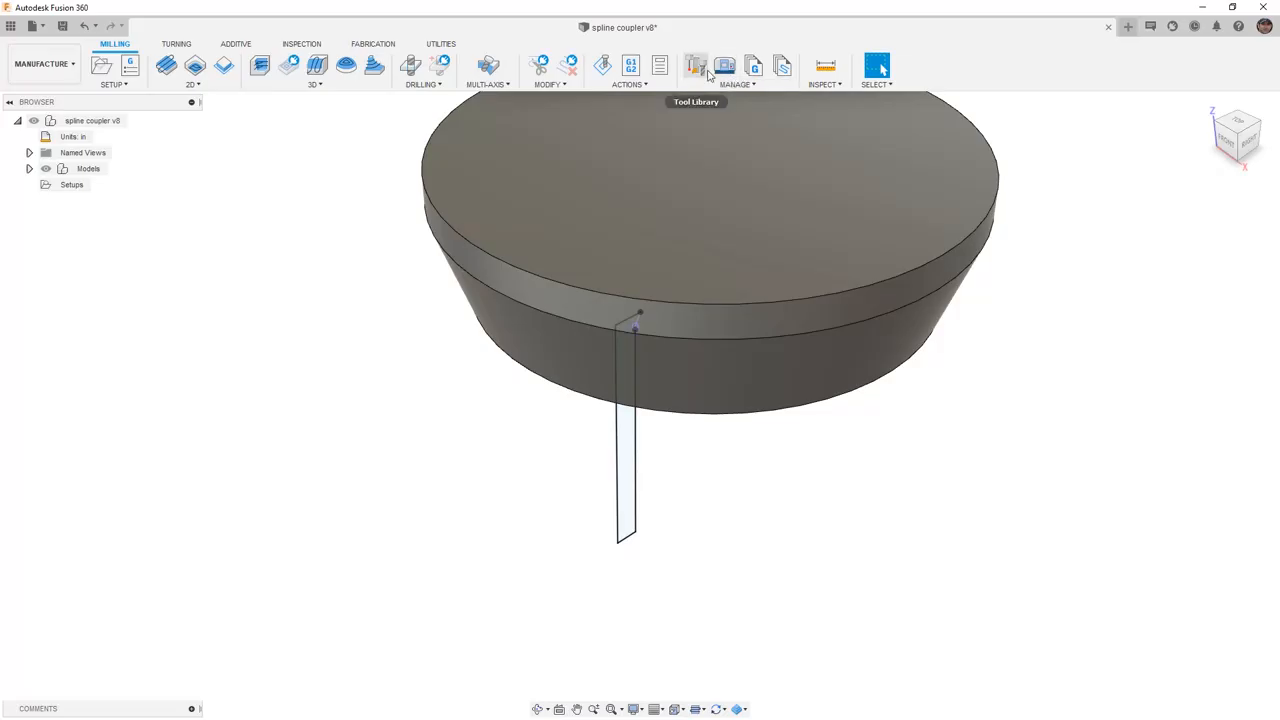
Examine the shape and orientation of the new form mill in the tool library and close the library.
left_click(702, 70)
left_click(436, 195)
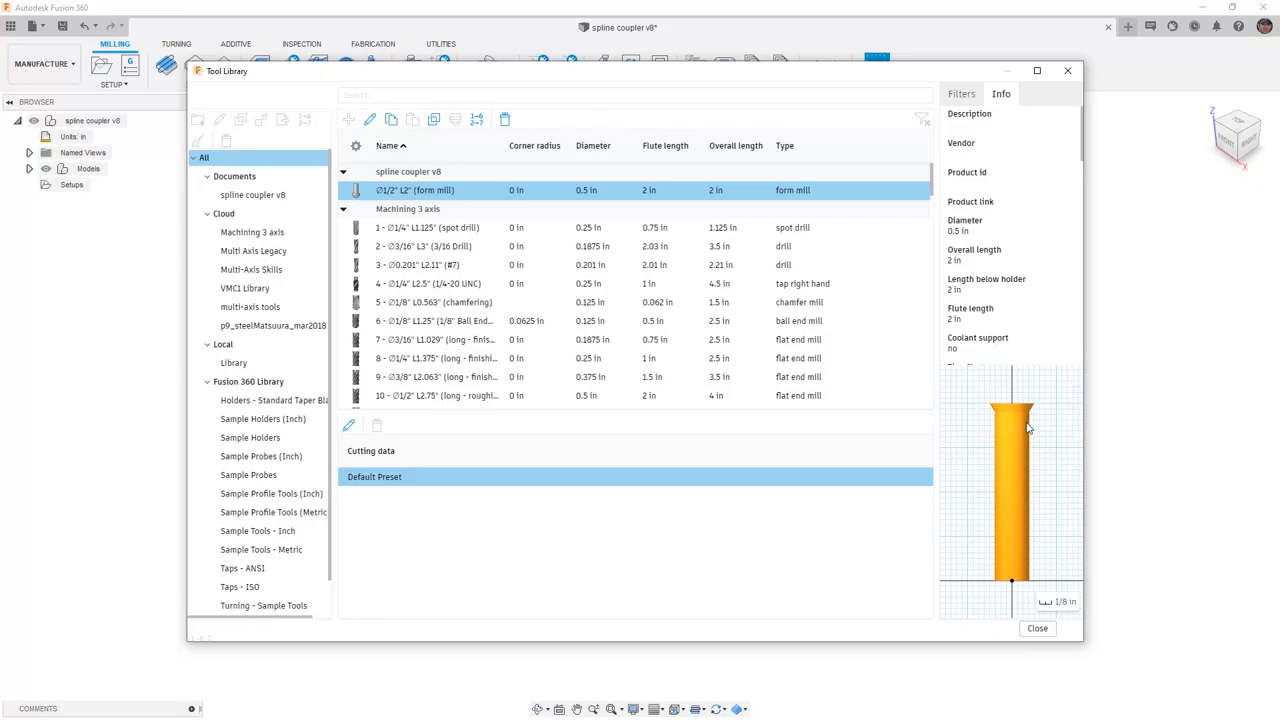
left_click(1037, 628)
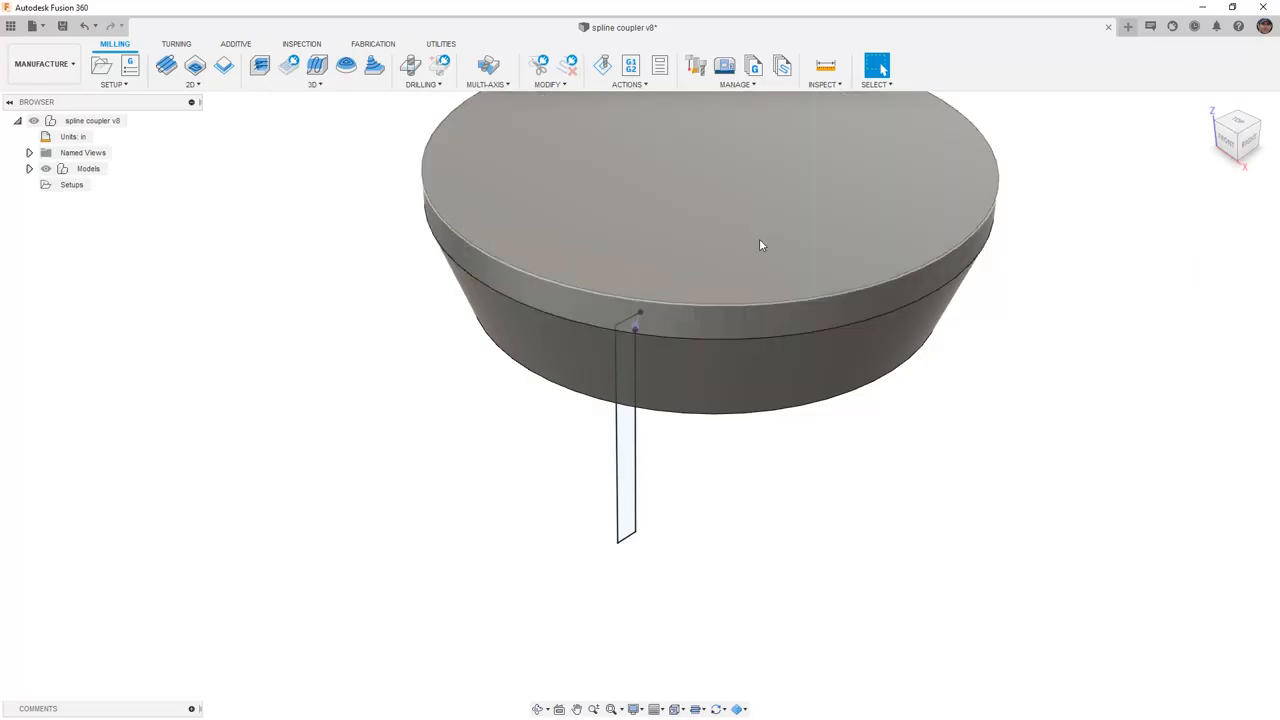
Create a form mill from the Dovetail sketch chain, with the long outer vertical edge as unflipped axis and the dovetail's tip as compensation point.
left_click(753, 86)
left_click(731, 98)
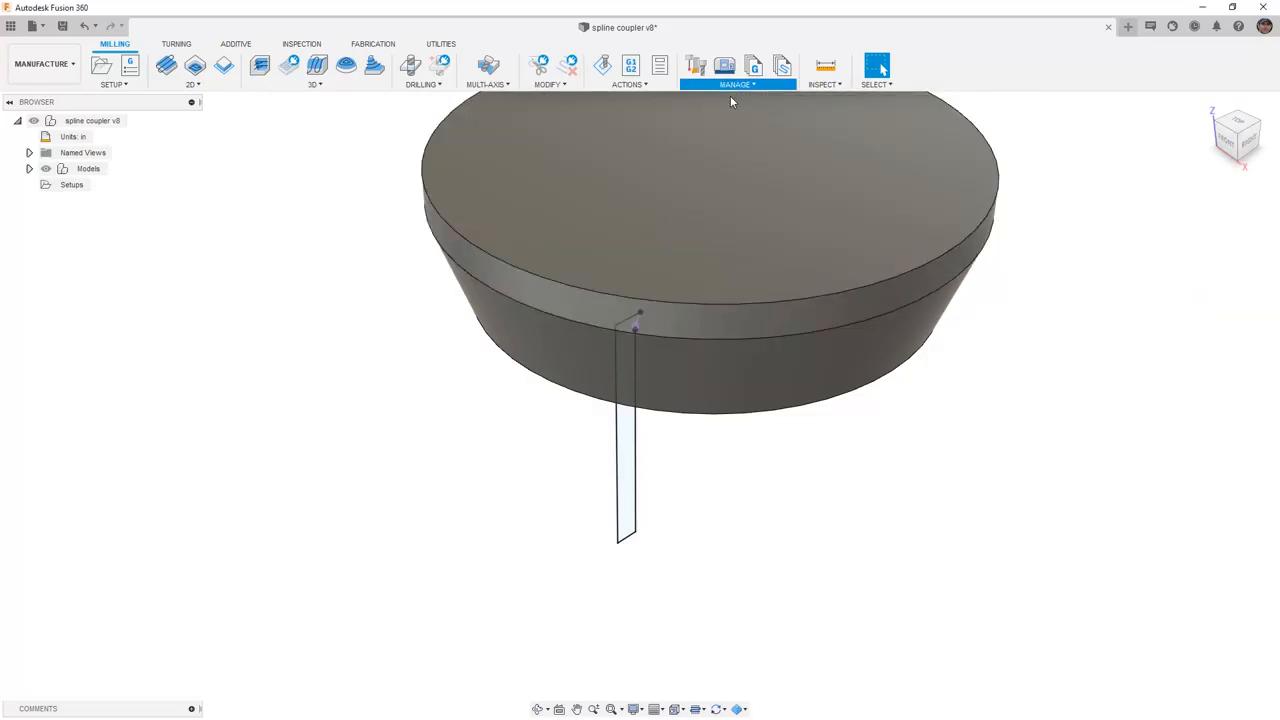
left_click(633, 460)
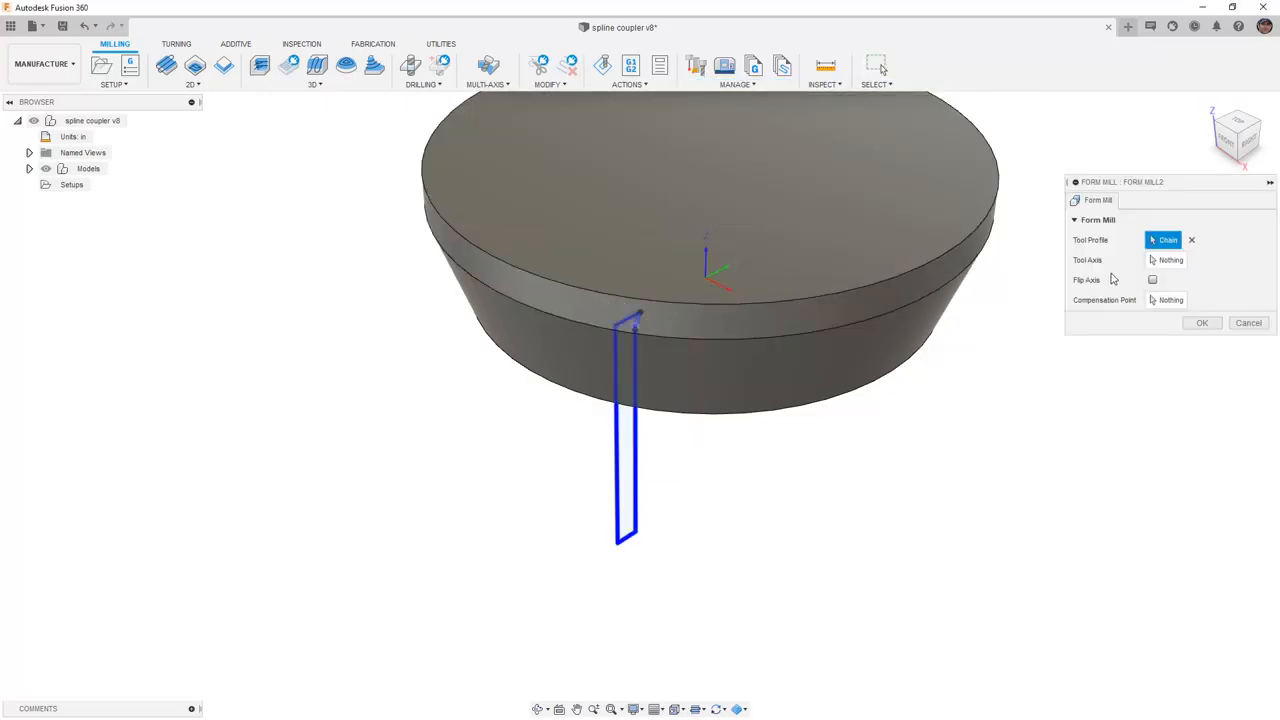
left_click(1170, 261)
left_click(621, 449)
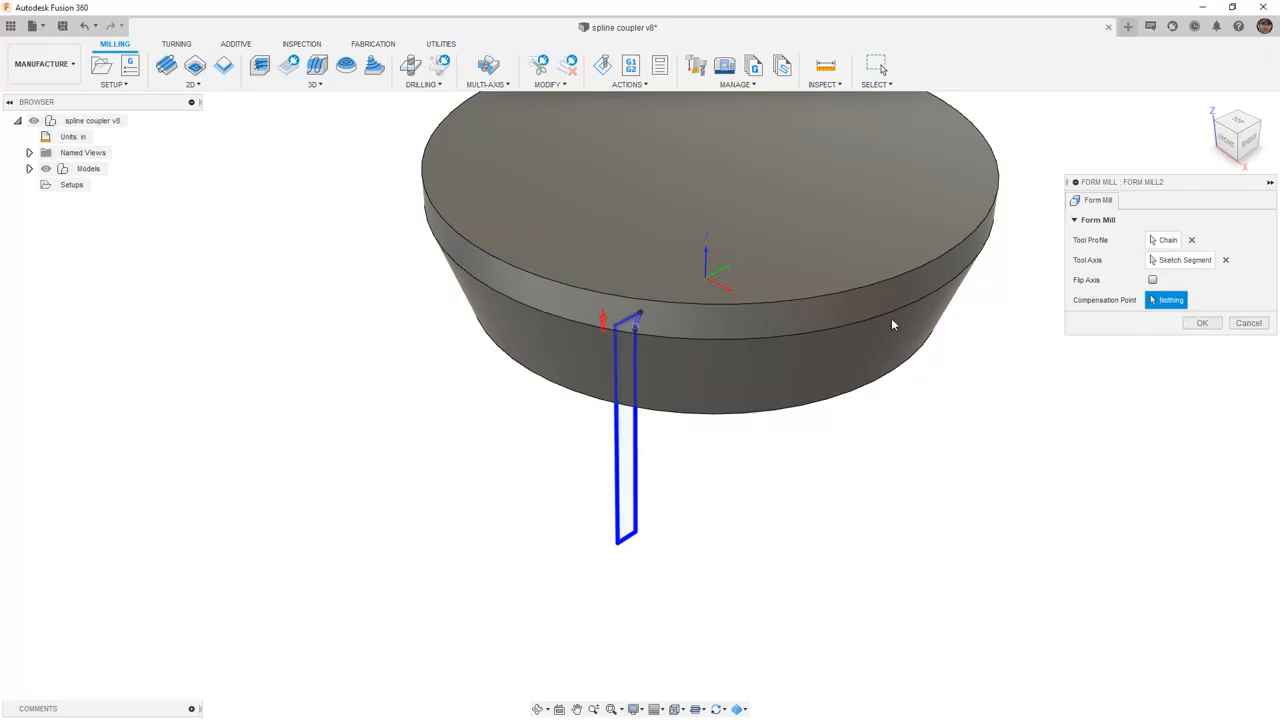
left_click(641, 316)
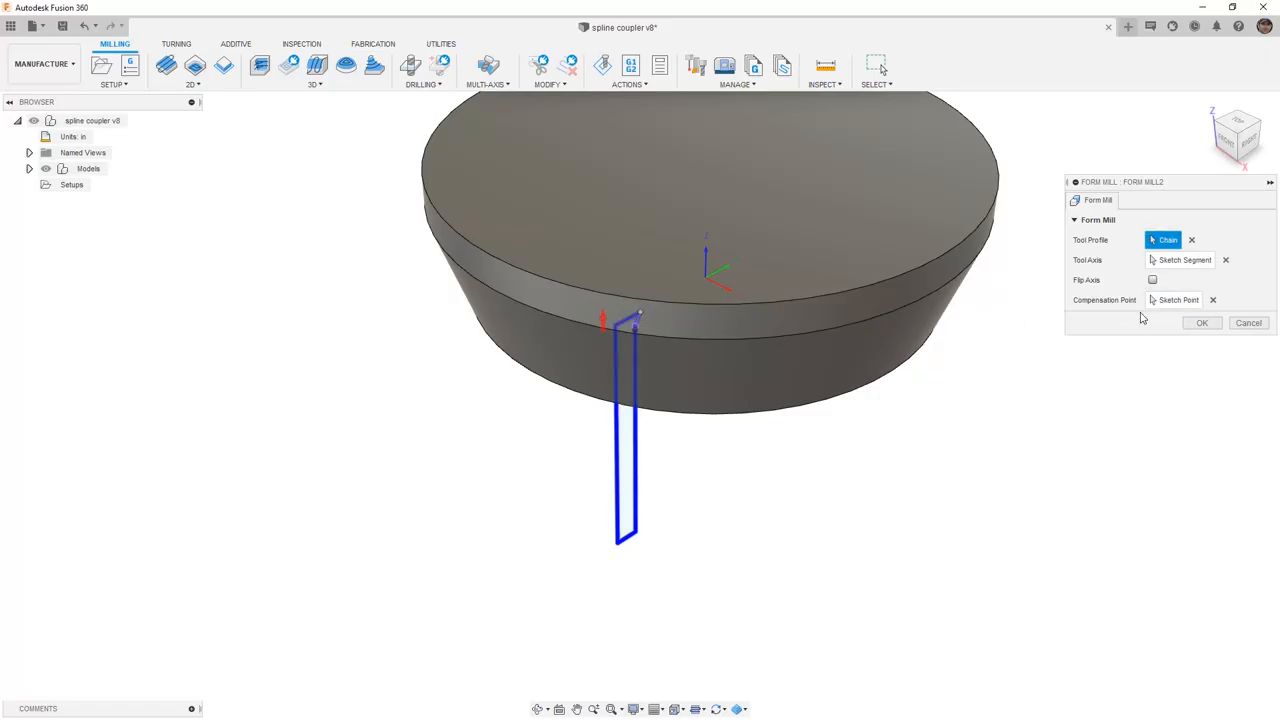
left_click(1202, 323)
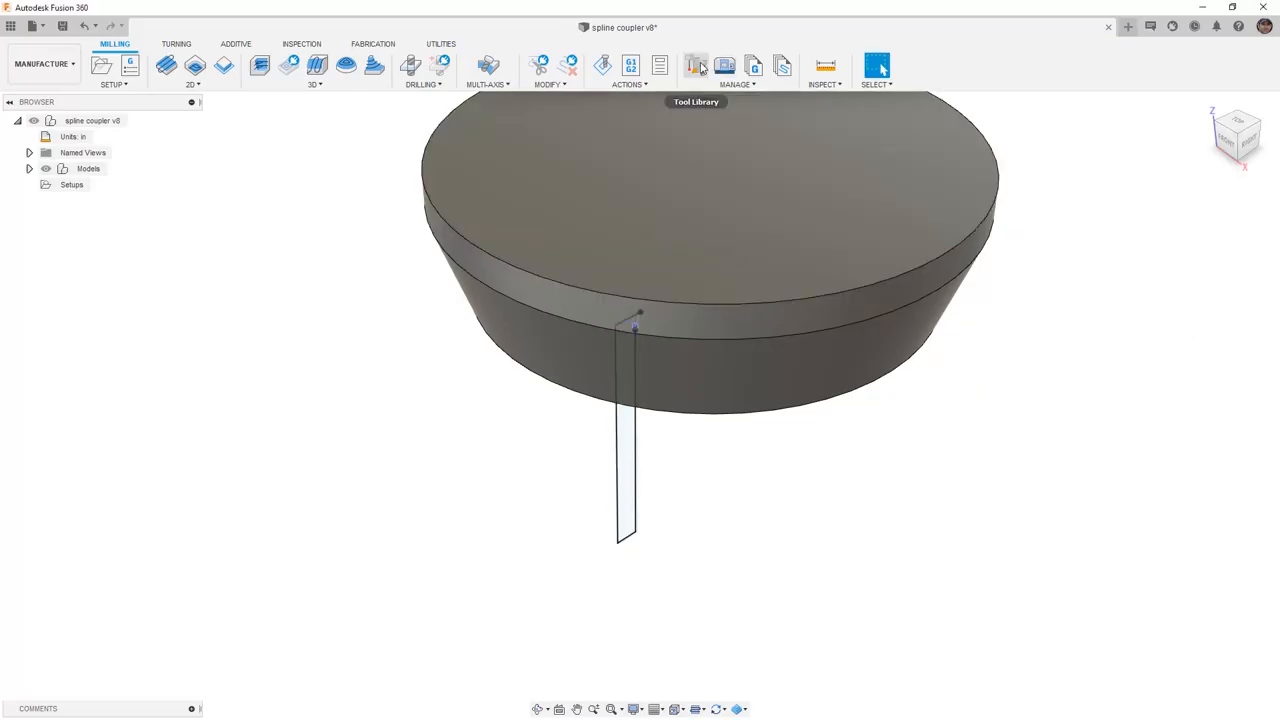
Open the tool library and compare the previews of the two form mills in the spline coupler v8 library.
left_click(698, 66)
left_click(452, 189)
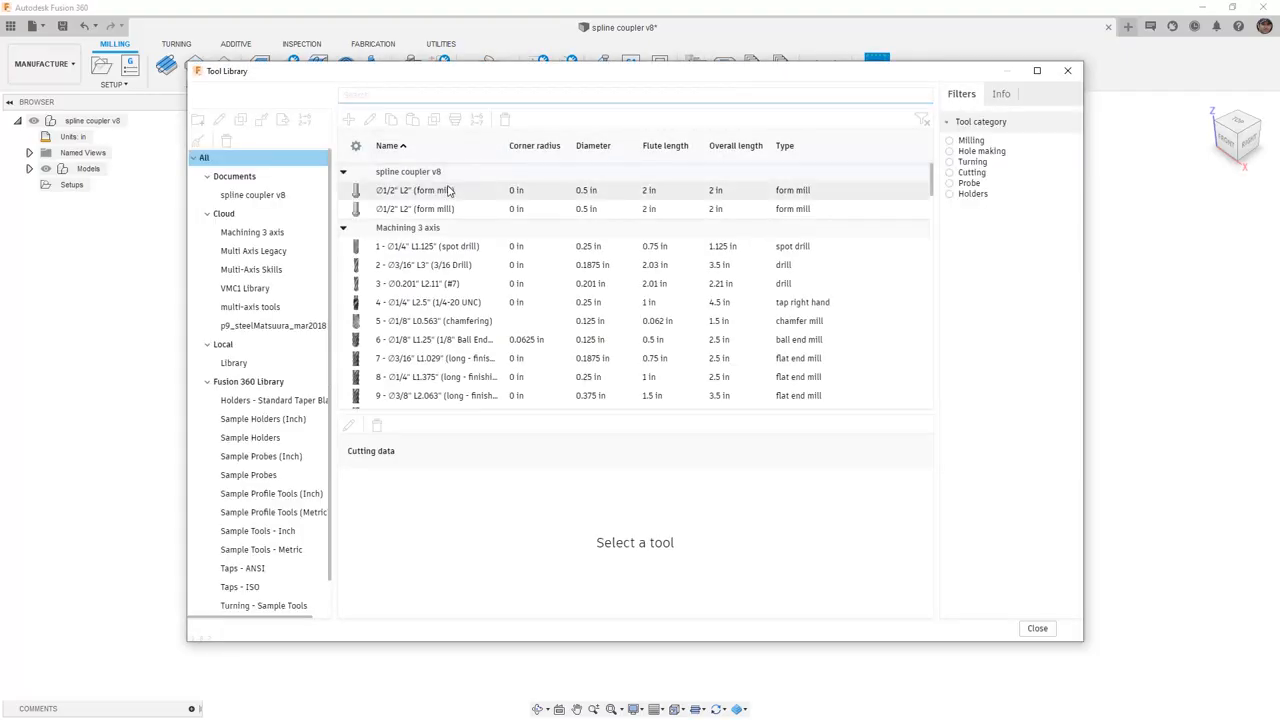
left_click(440, 208)
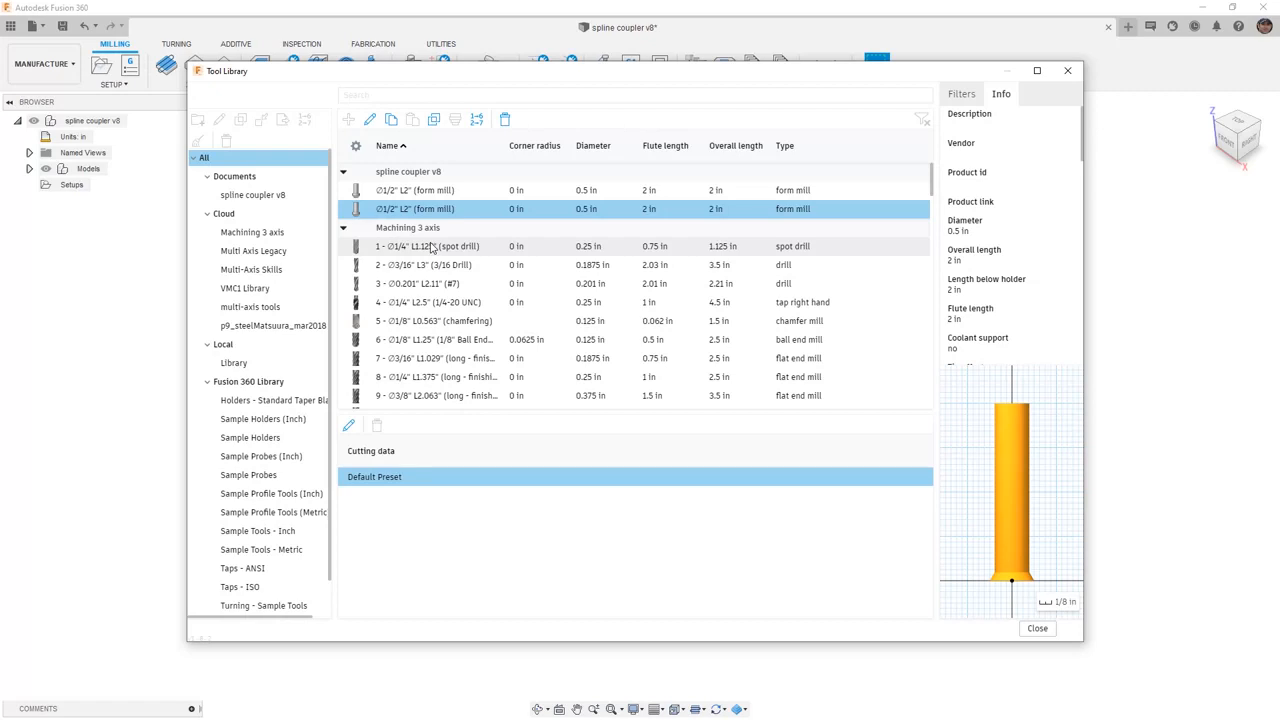
Delete the form mill made with the flipped axis from the spline coupler v8 library.
left_click(424, 192)
right_click(424, 194)
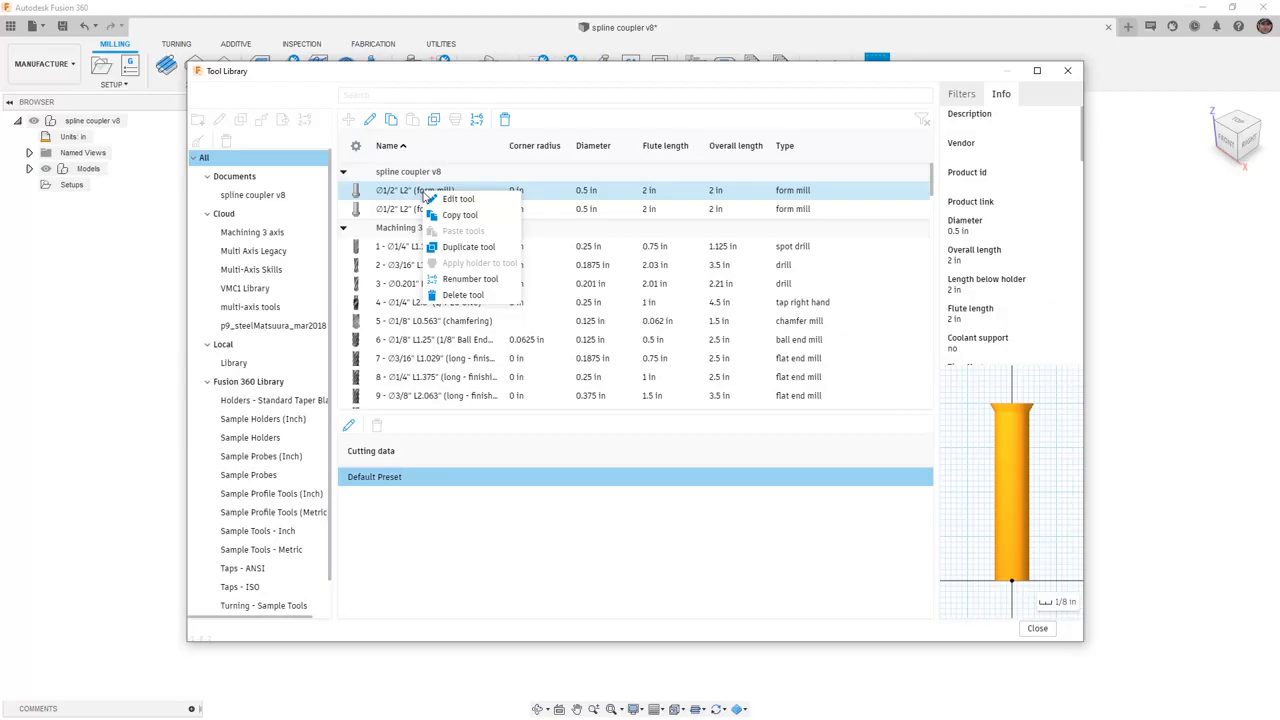
left_click(460, 295)
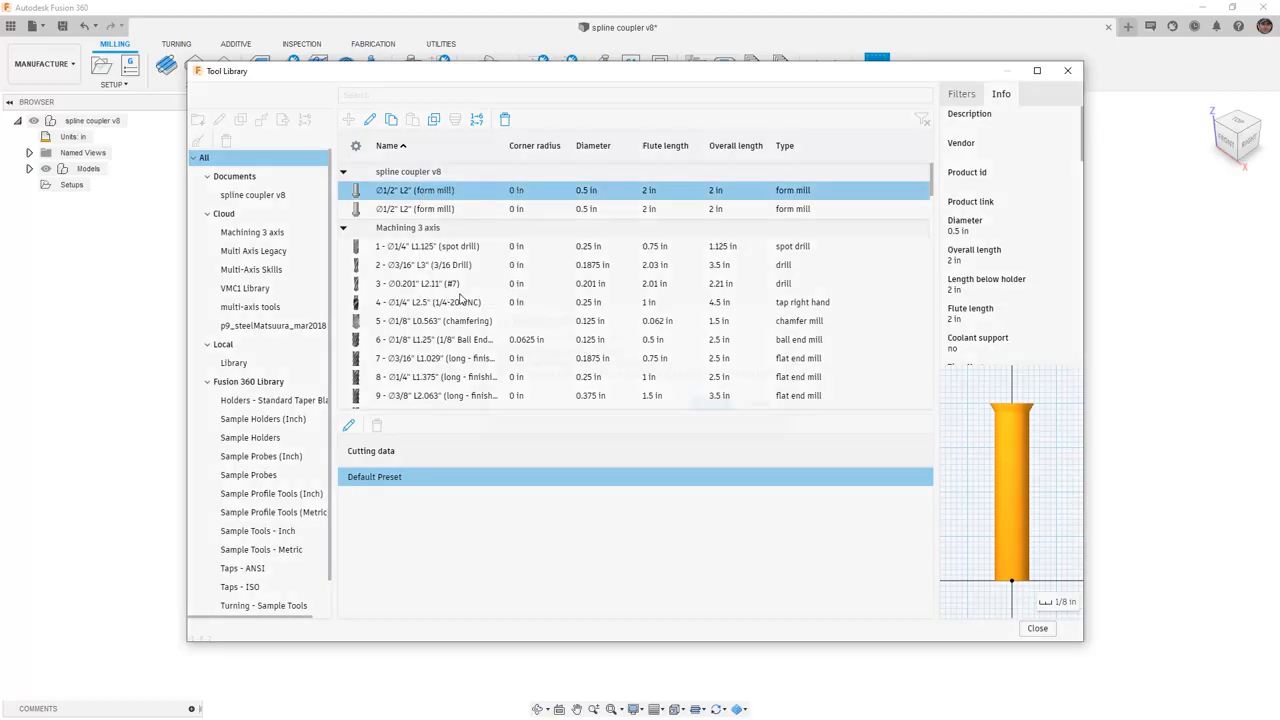
left_click(702, 405)
Open the remaining form mill for editing and set its tool number to 12.
left_click(412, 192)
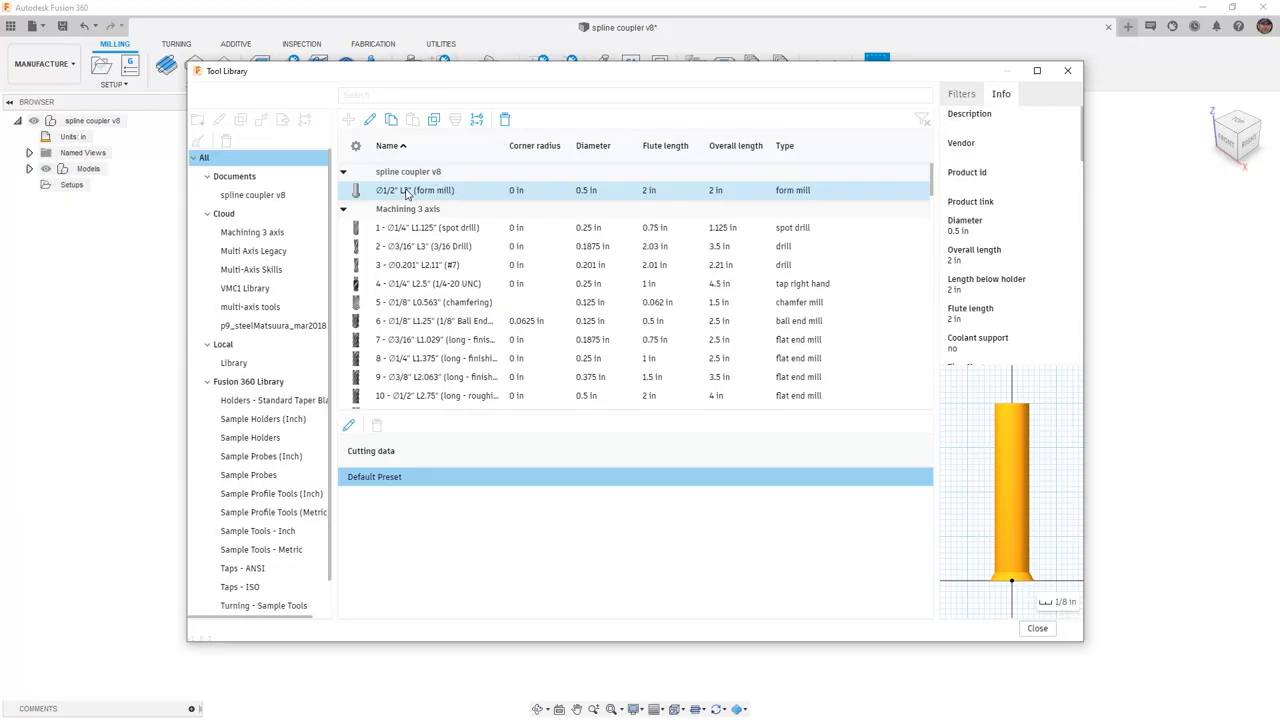
double_click(407, 193)
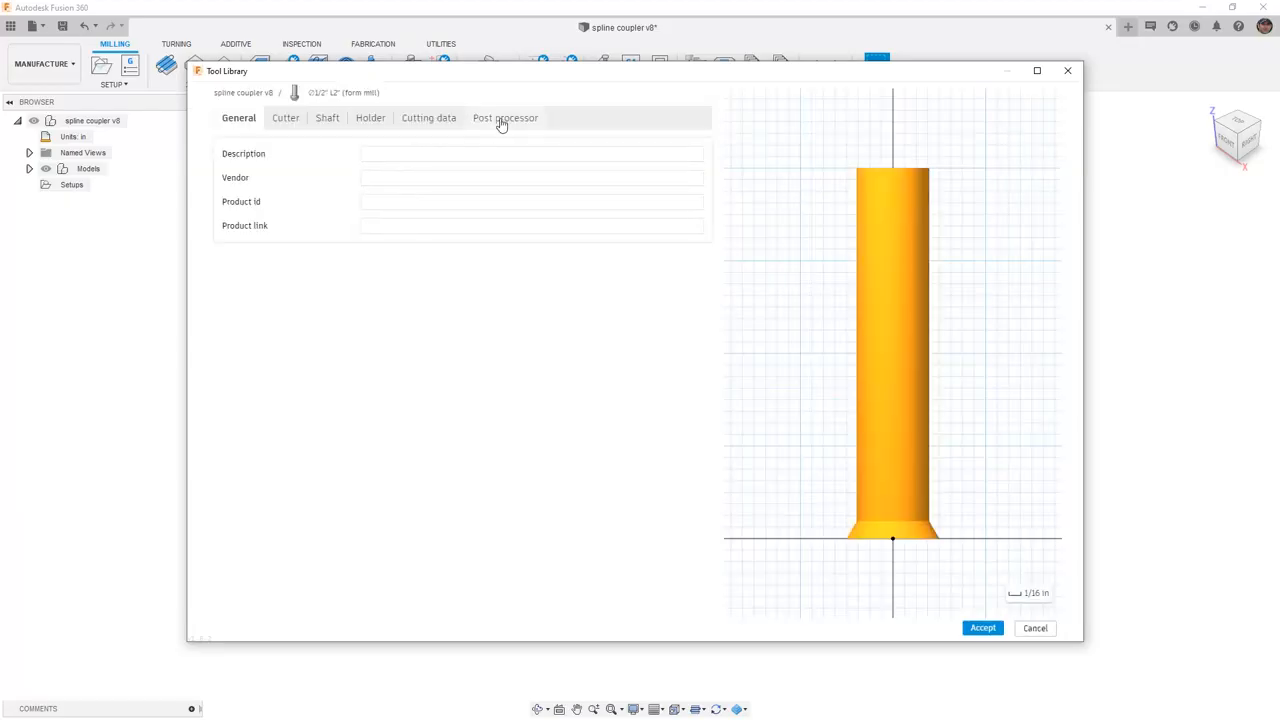
left_click(497, 122)
left_click(429, 153)
type("12")
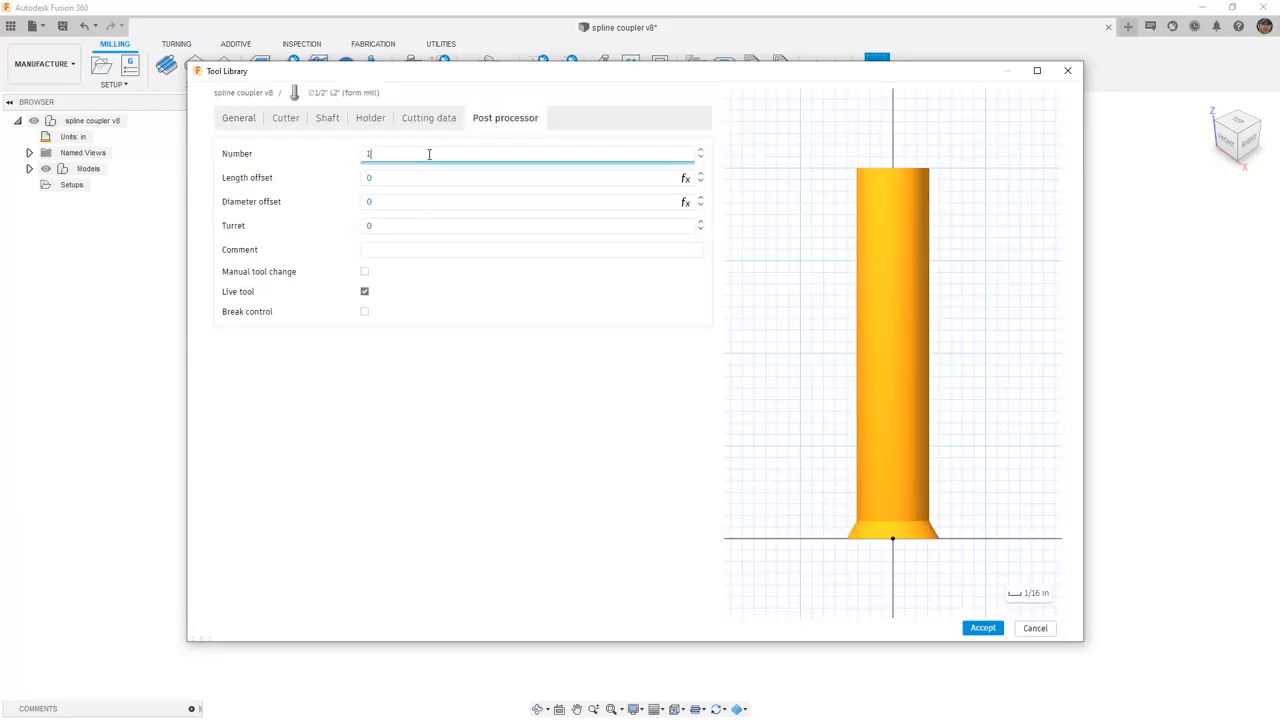
Set the form mill's spindle speed and ramp spindle speed to 5000 rpm in its default cutting data preset.
left_click(441, 123)
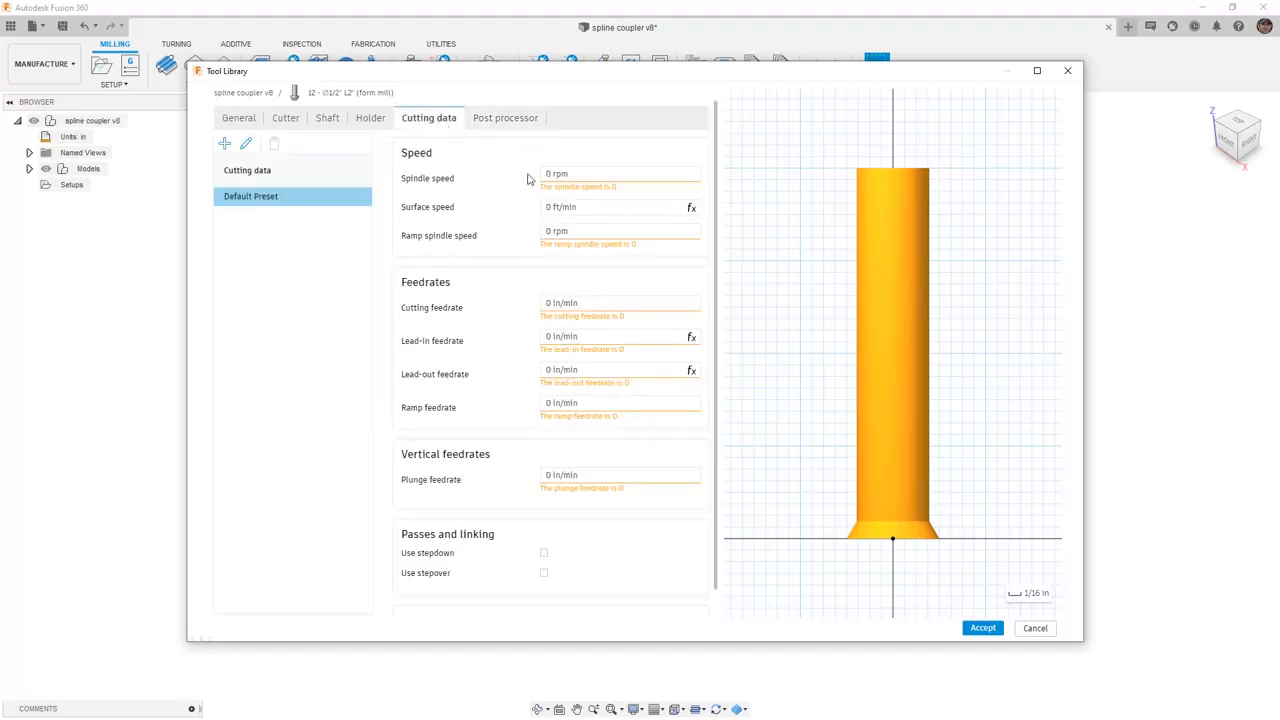
left_click(607, 174)
type("5000")
key("Return")
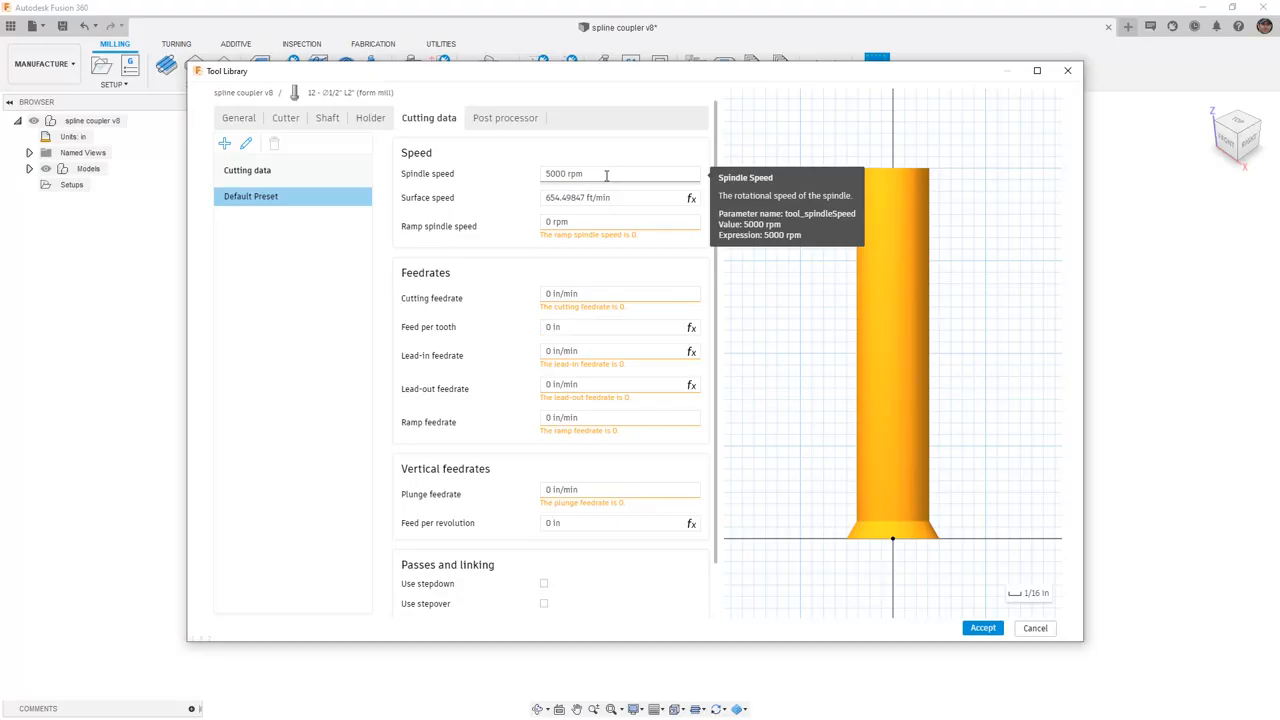
left_click(583, 221)
type("5000")
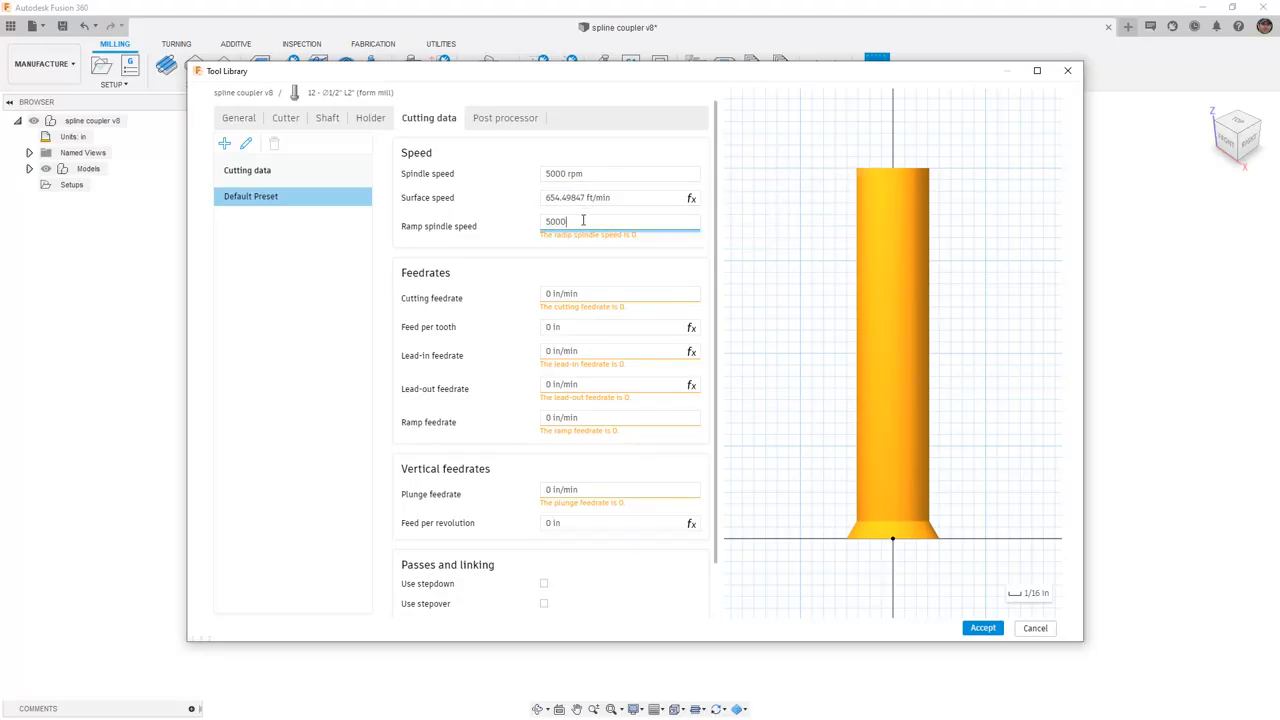
key("Return")
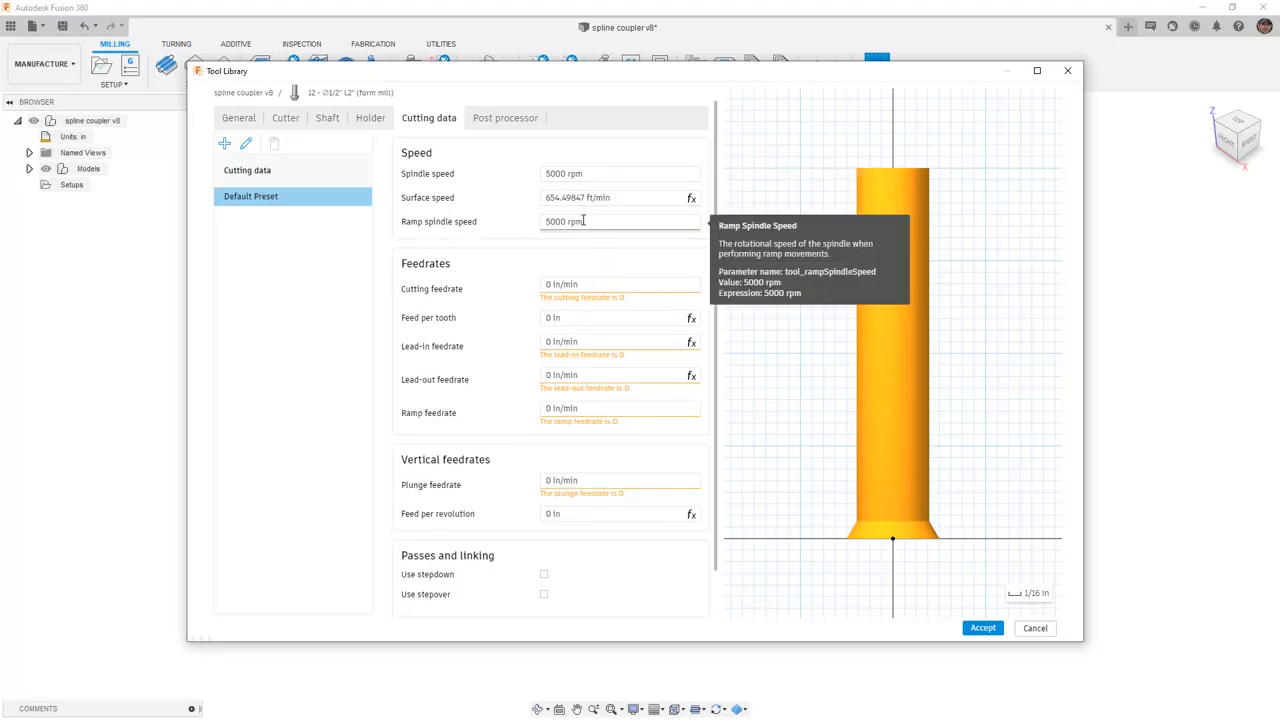
Set the form mill's cutting feedrate to 20 in/min and its ramp feedrate to 15 in/min.
left_click(593, 285)
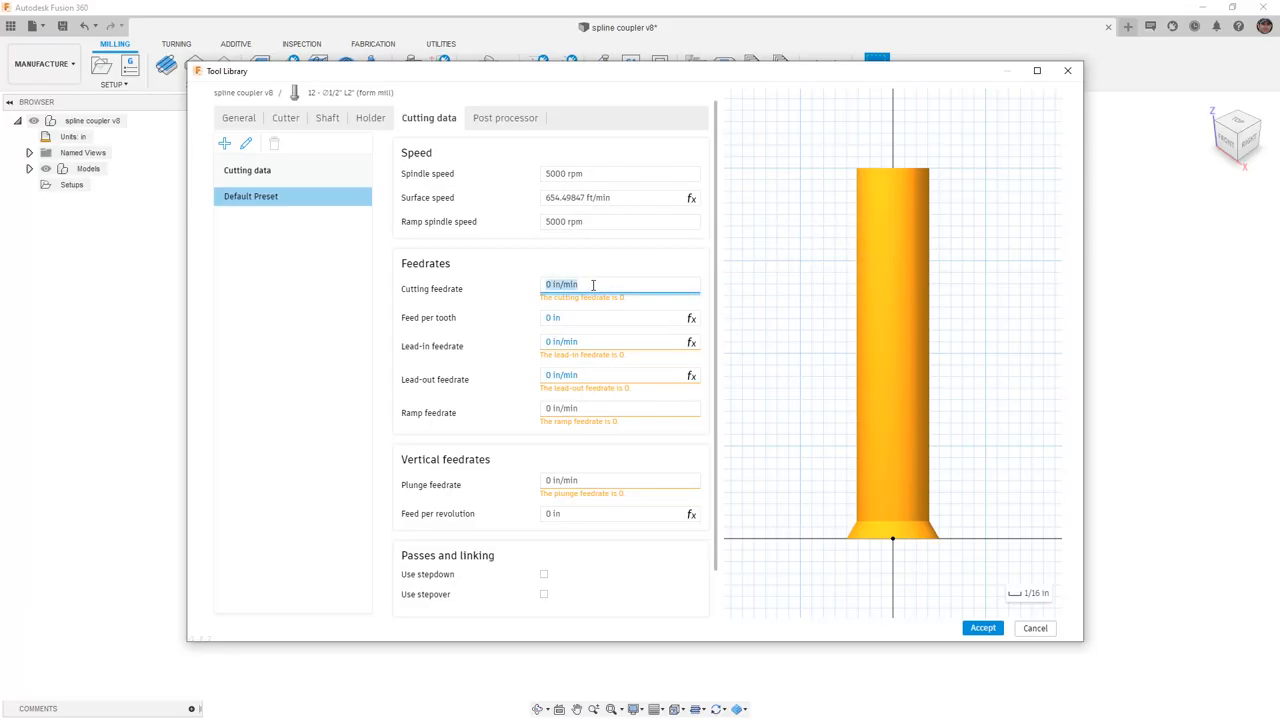
type("20")
key("Tab")
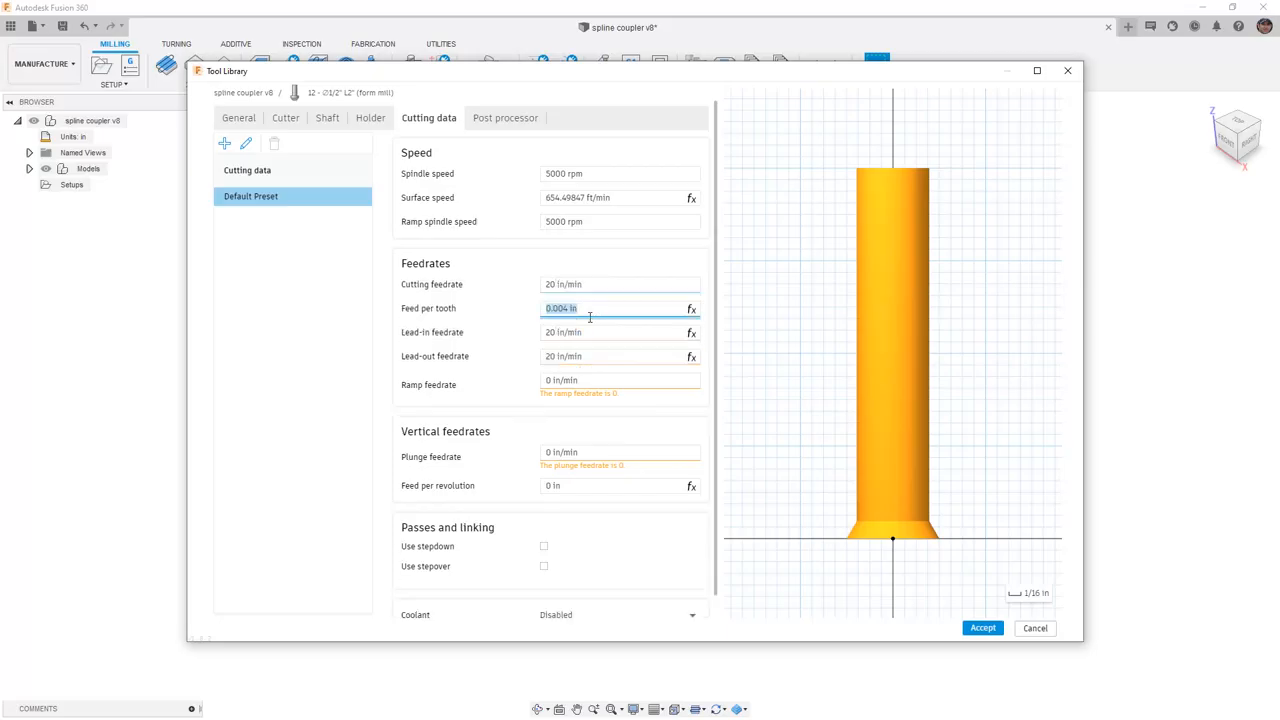
left_click(600, 378)
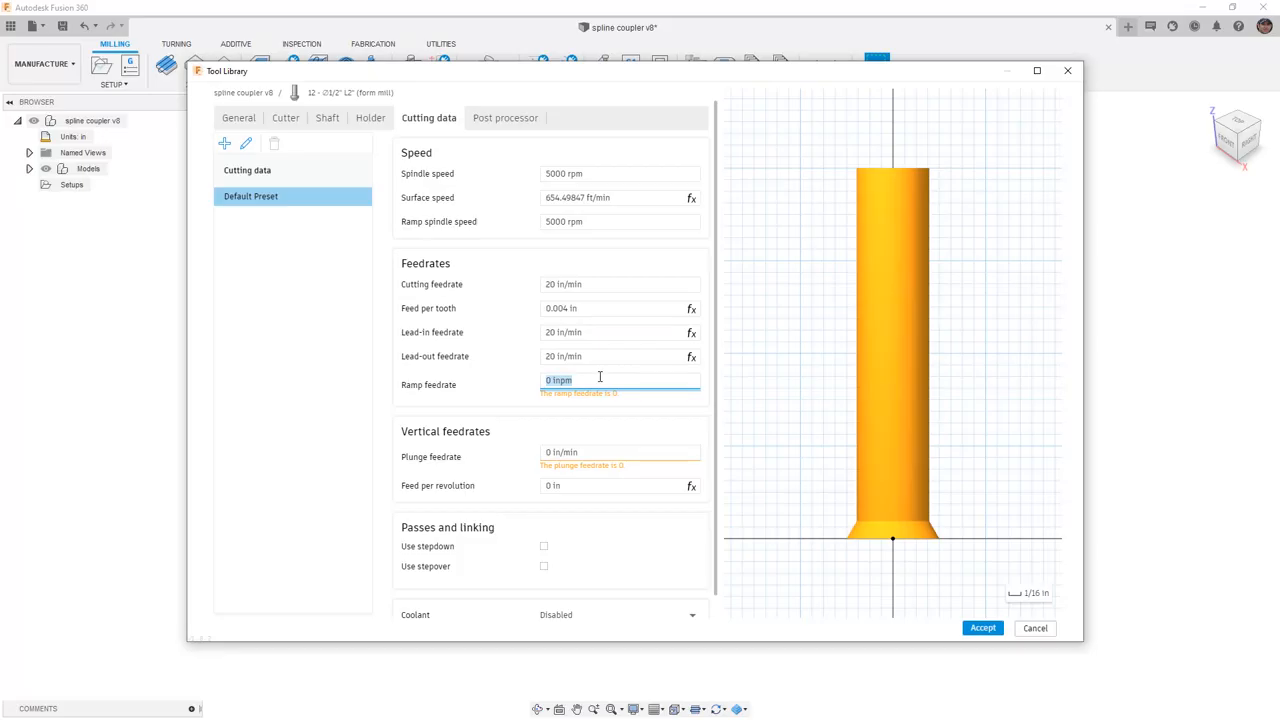
type("15")
key("Return")
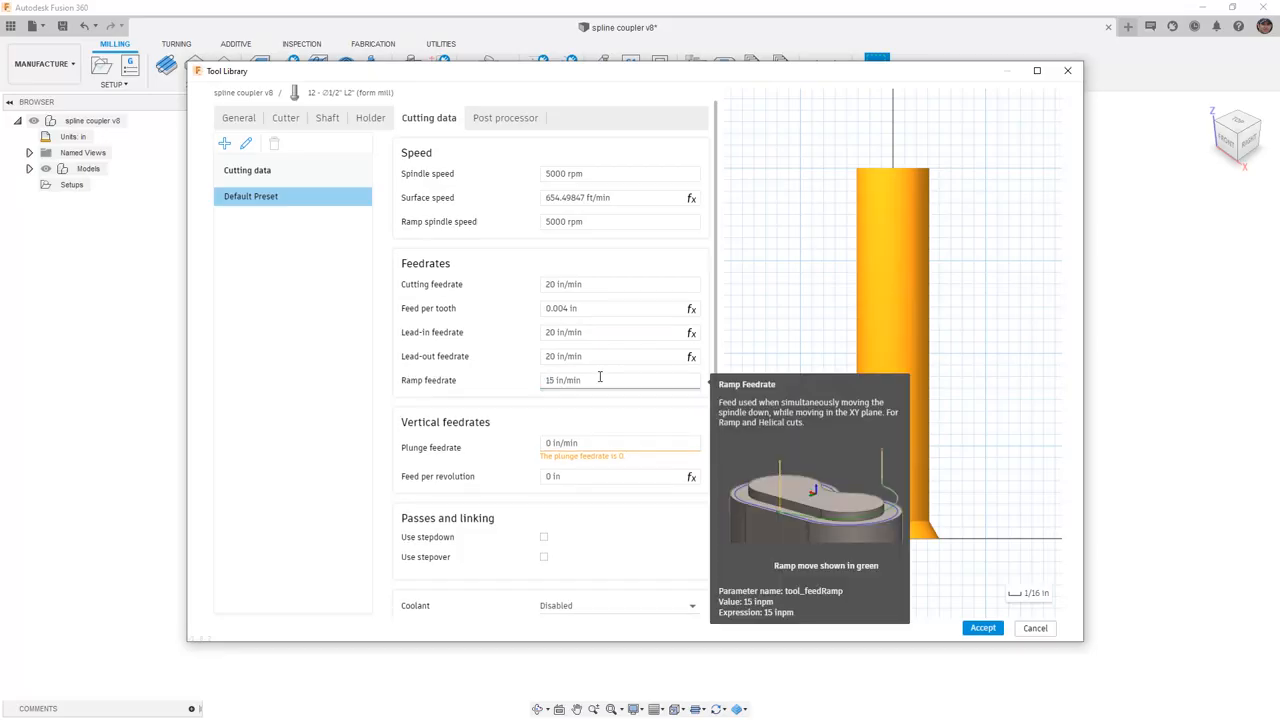
Set the form mill's plunge feedrate to 5 in/min and its coolant to Flood.
left_click(602, 442)
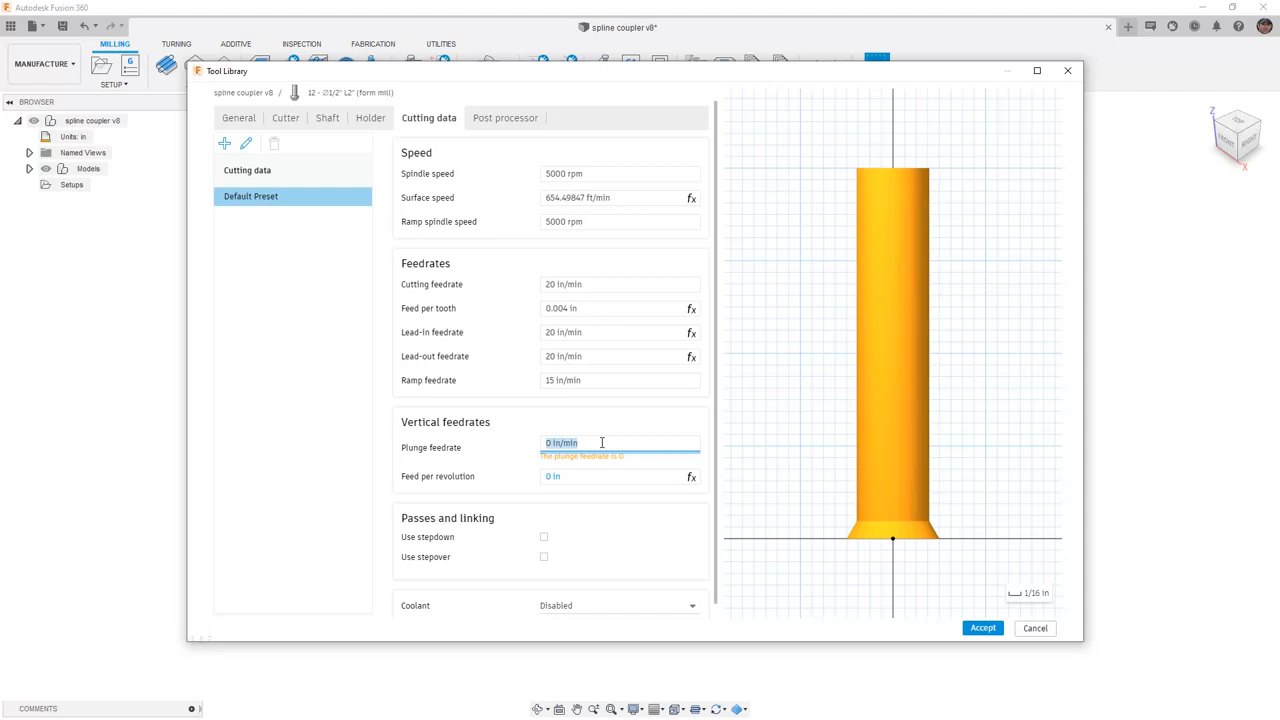
type("5")
key("Return")
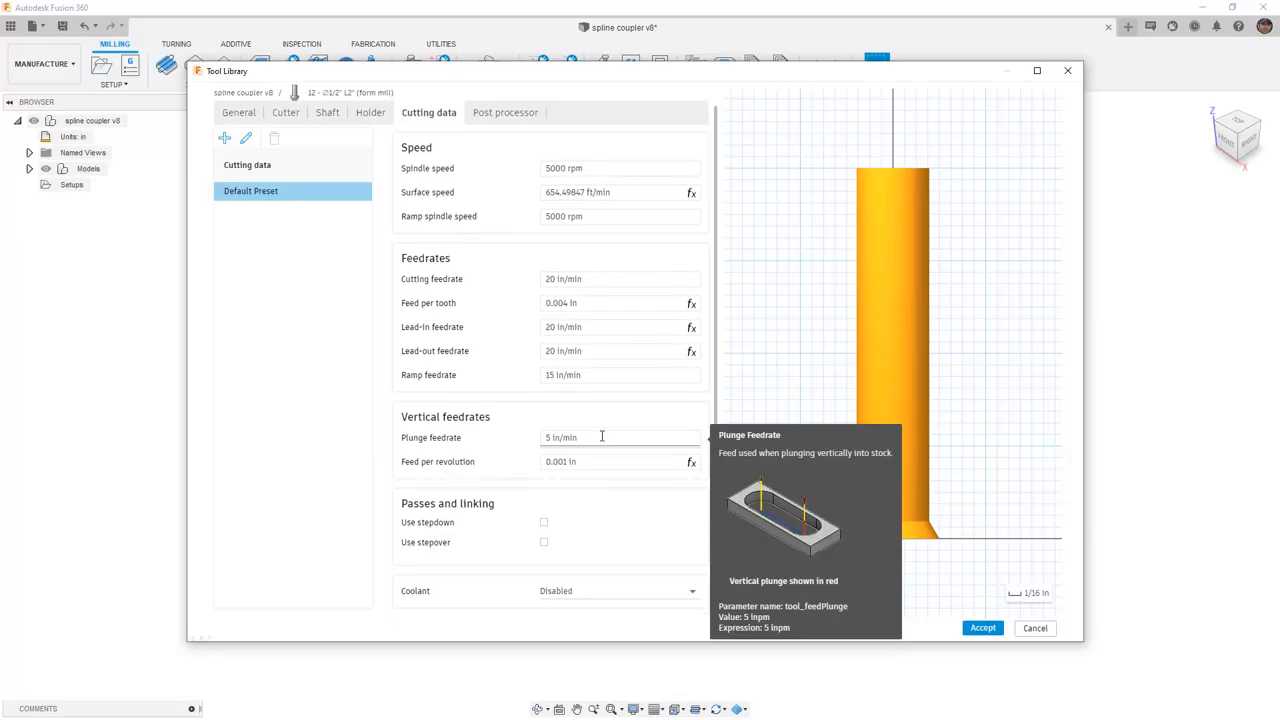
left_click(612, 592)
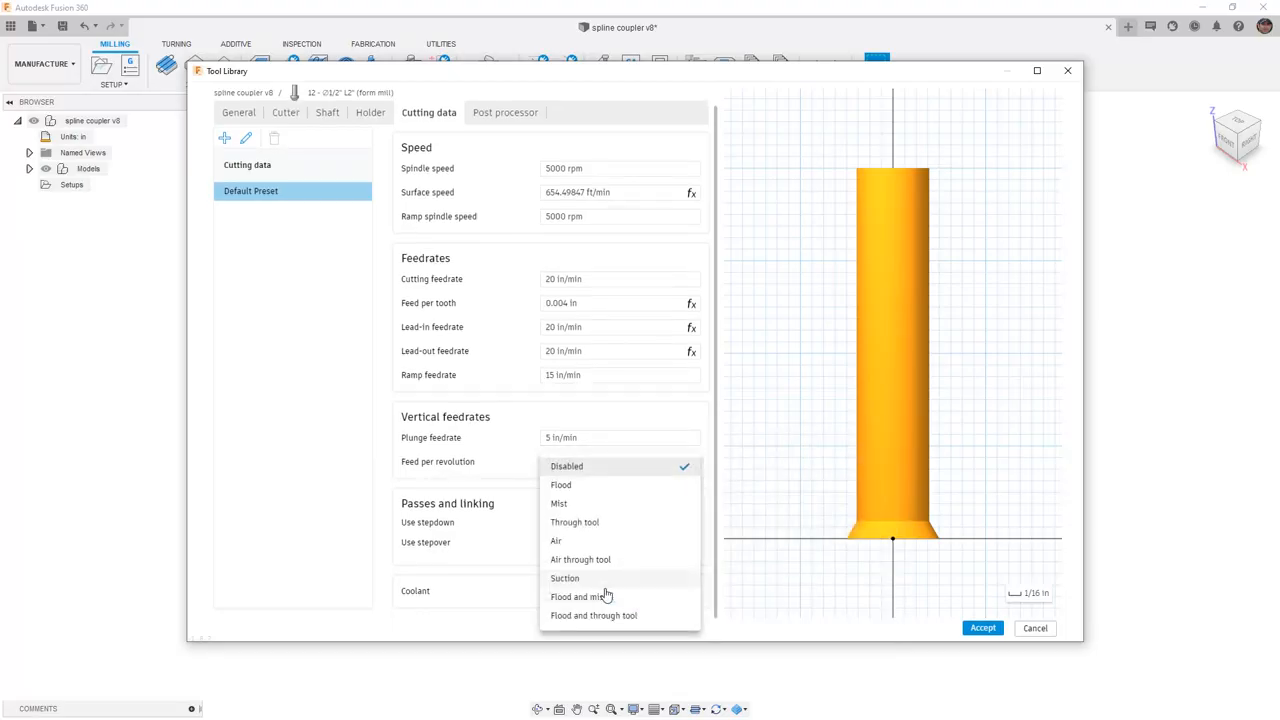
left_click(573, 485)
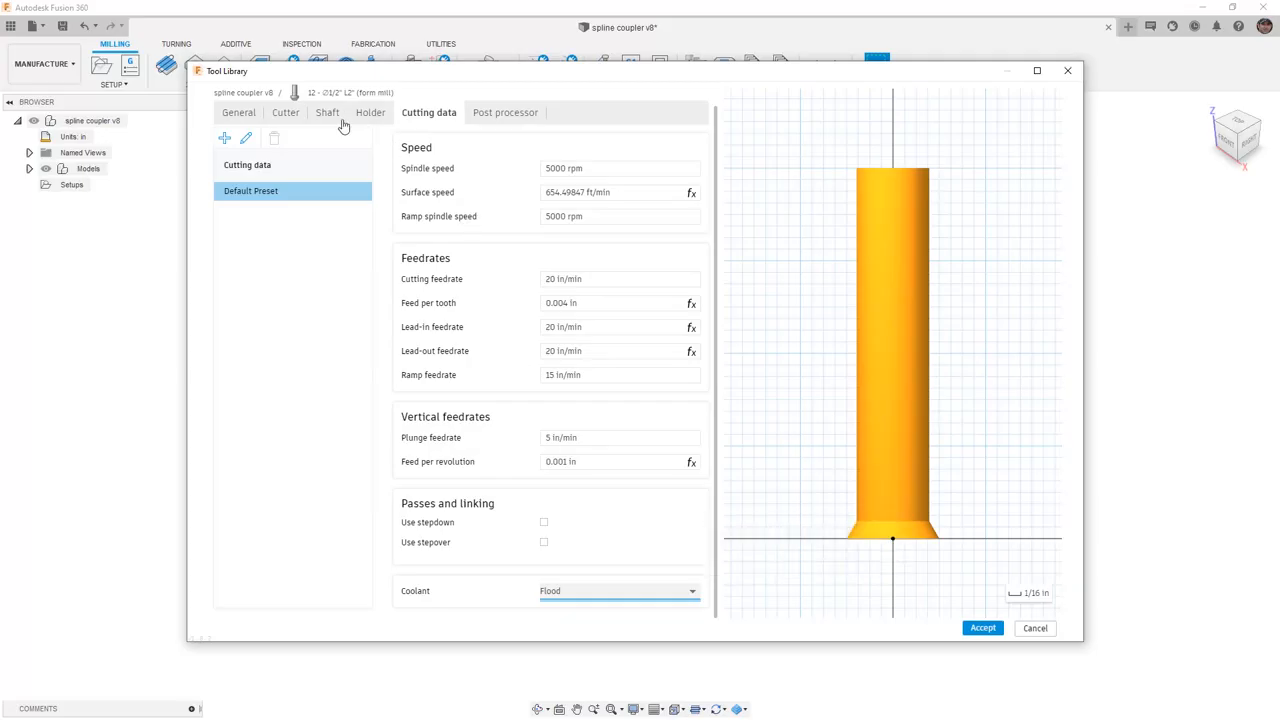
Define the form mill's cutter with 4 flutes and Carbide as its material.
left_click(293, 120)
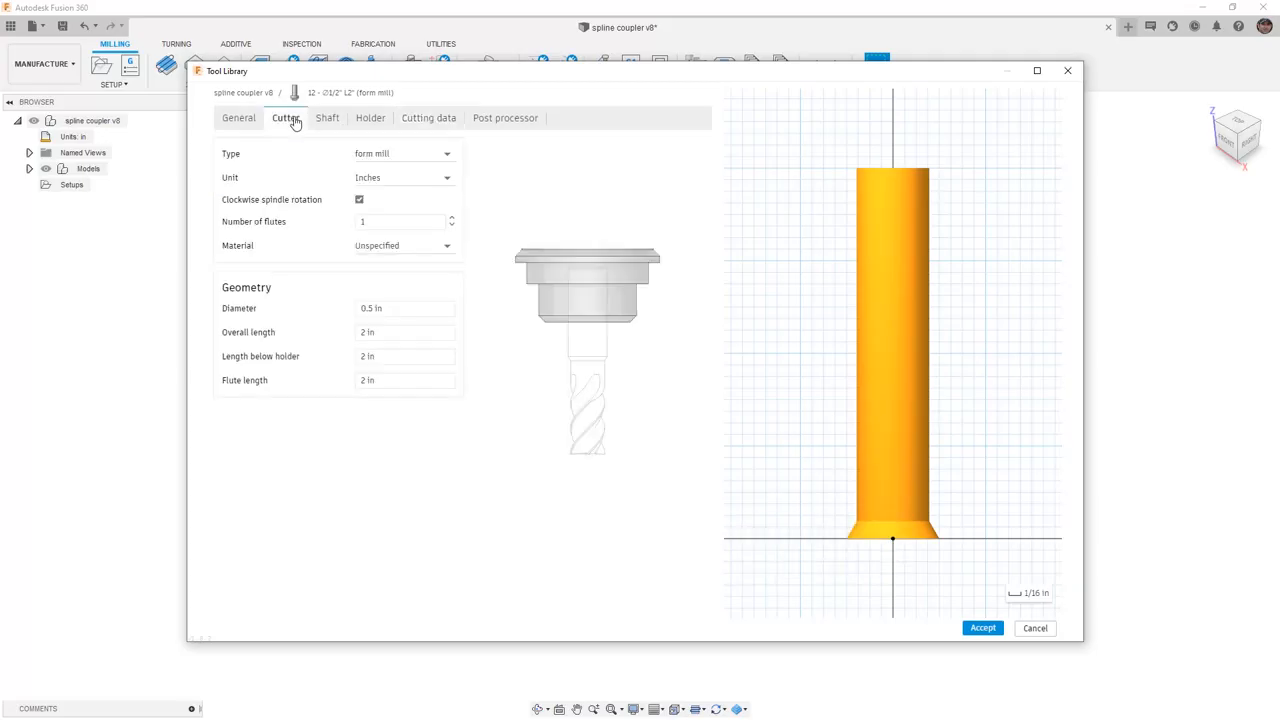
left_click(453, 218)
left_click(453, 218)
left_click(448, 247)
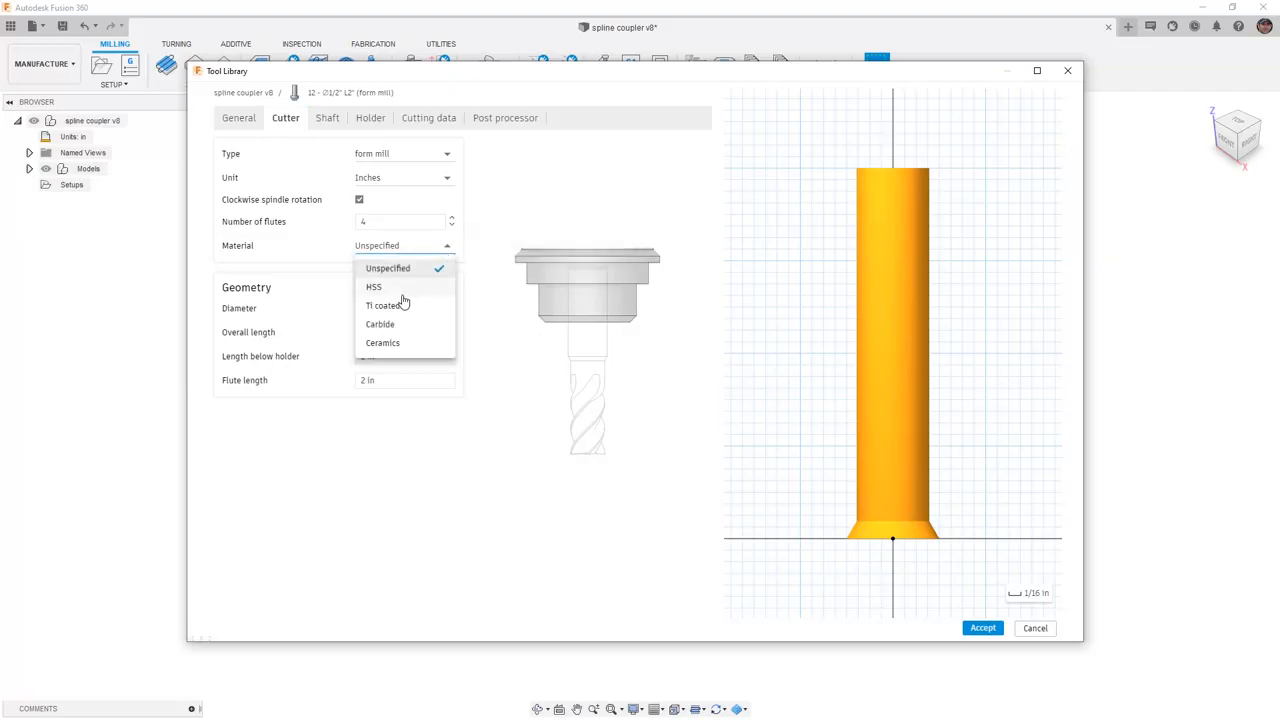
left_click(381, 324)
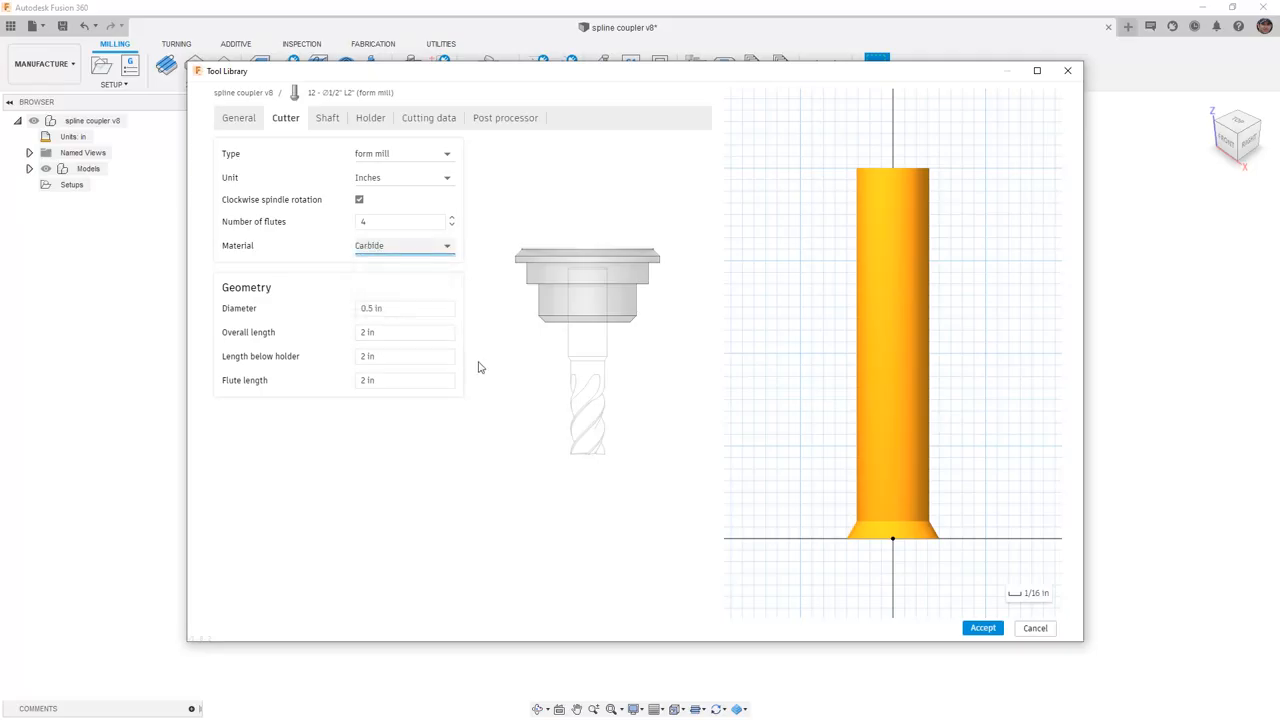
Enter the form mill's cutter diameter as 0.5 in, switch it to 1 in, and re-enter 0.5 in.
left_click(396, 311)
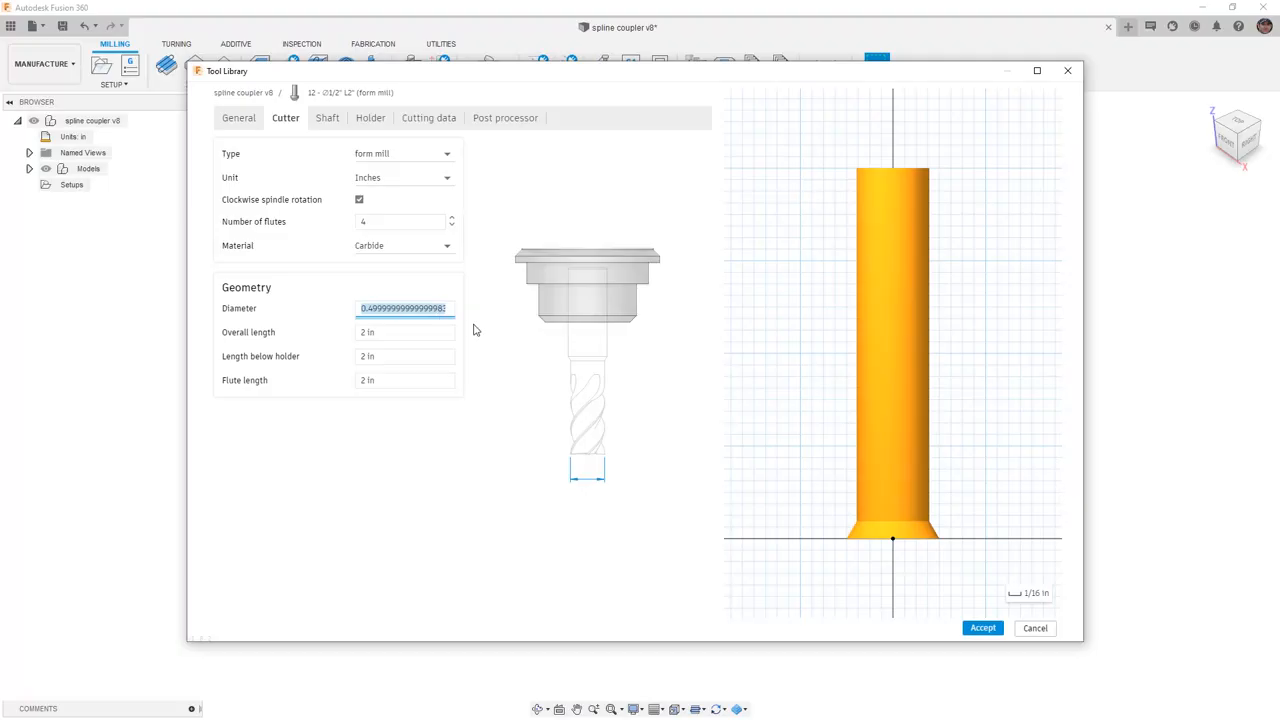
type("0.5")
key("Return")
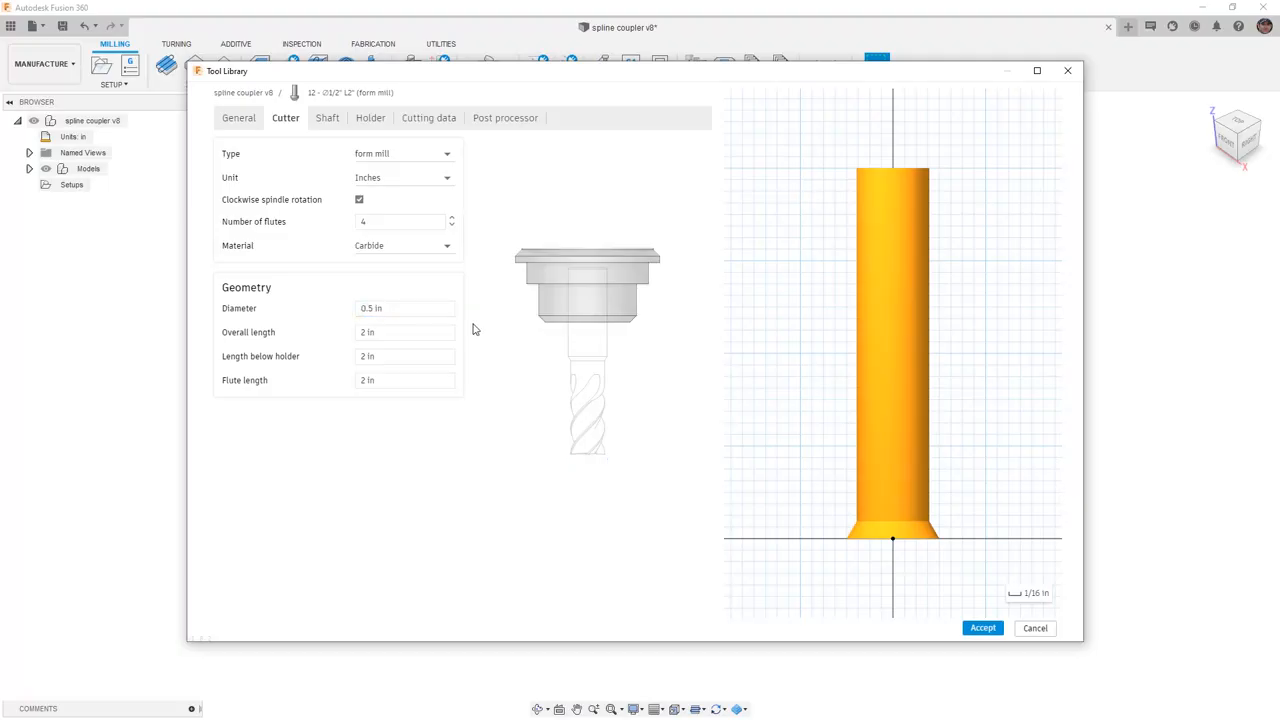
left_click(434, 312)
type("1")
key("Return")
left_click(395, 308)
type(".5")
key("Return")
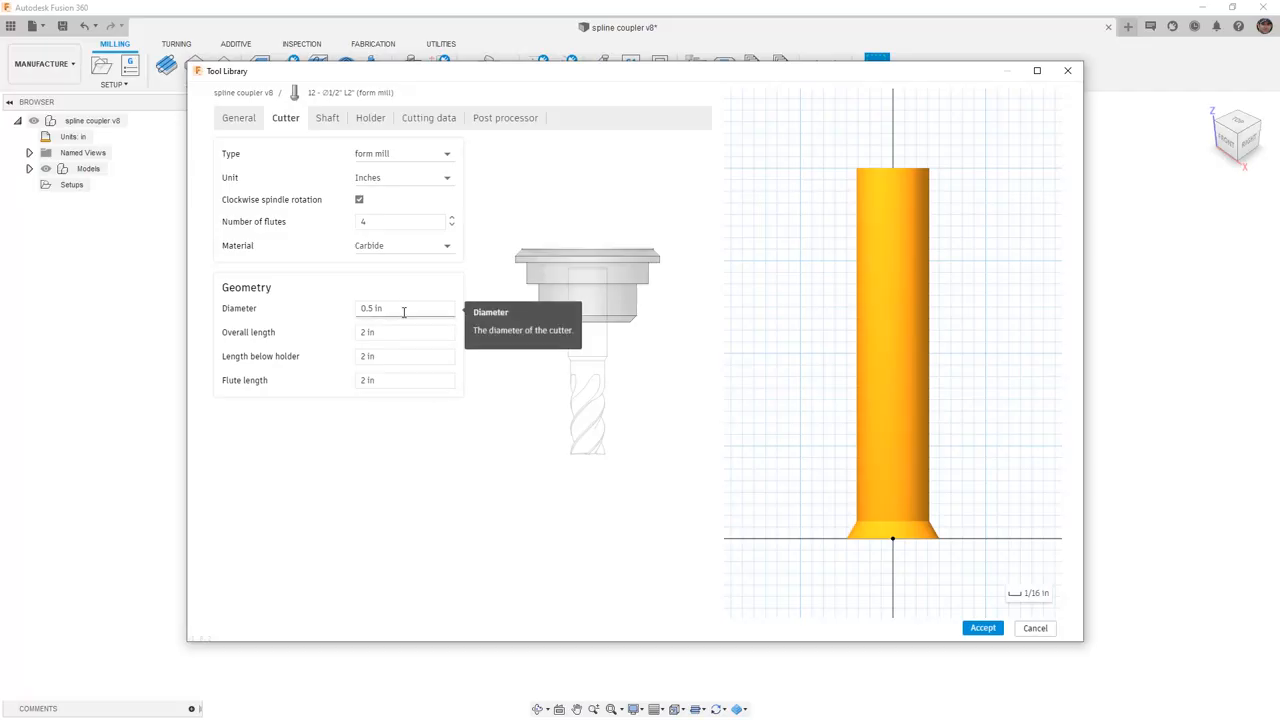
Give the form mill the description "Dovetail Cutter" and accept the tool edits.
left_click(249, 124)
left_click(401, 155)
type("Dovetail Cutter")
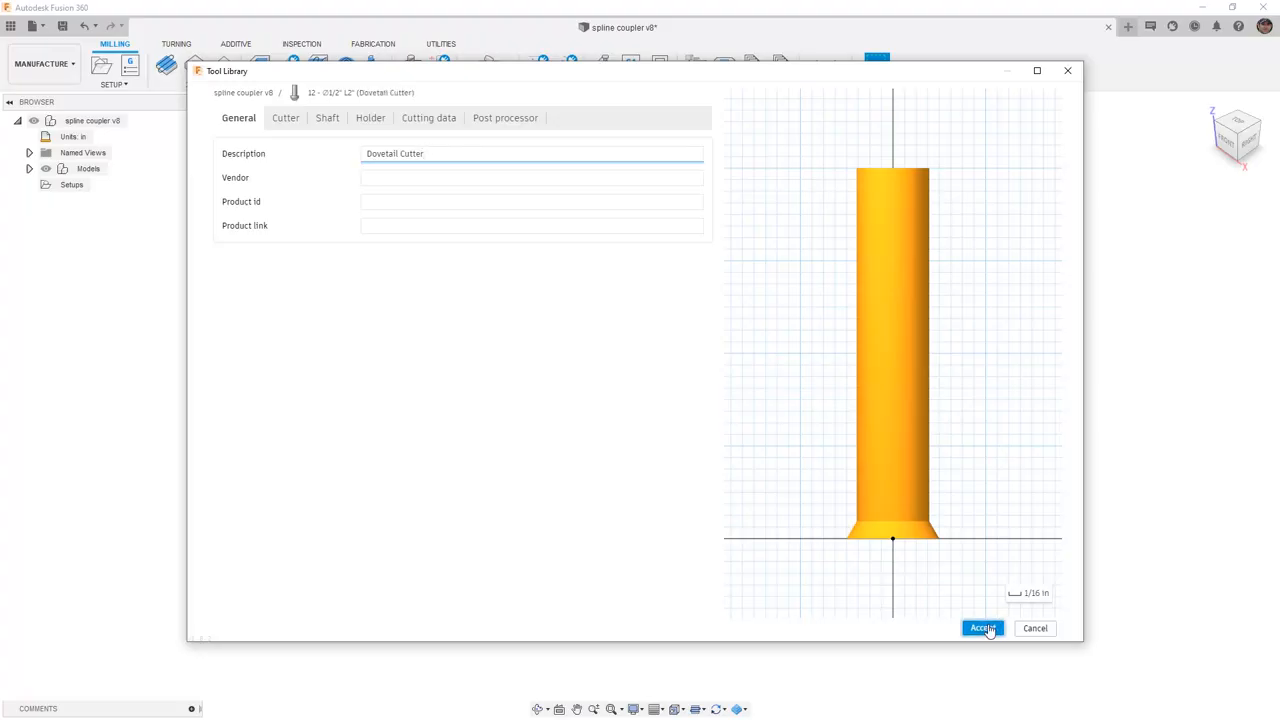
left_click(984, 627)
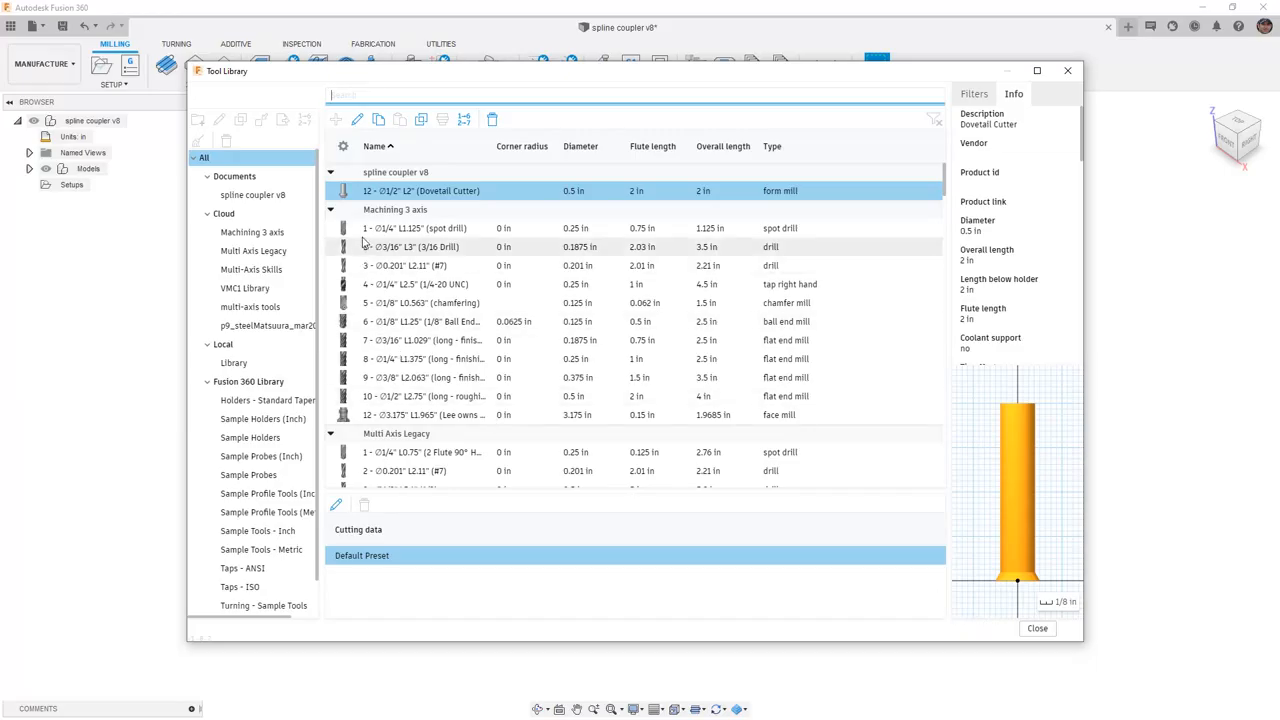
Copy the Dovetail Cutter from the spline coupler v8 library into the multi-axis tools cloud library and close the tool library.
right_click(389, 191)
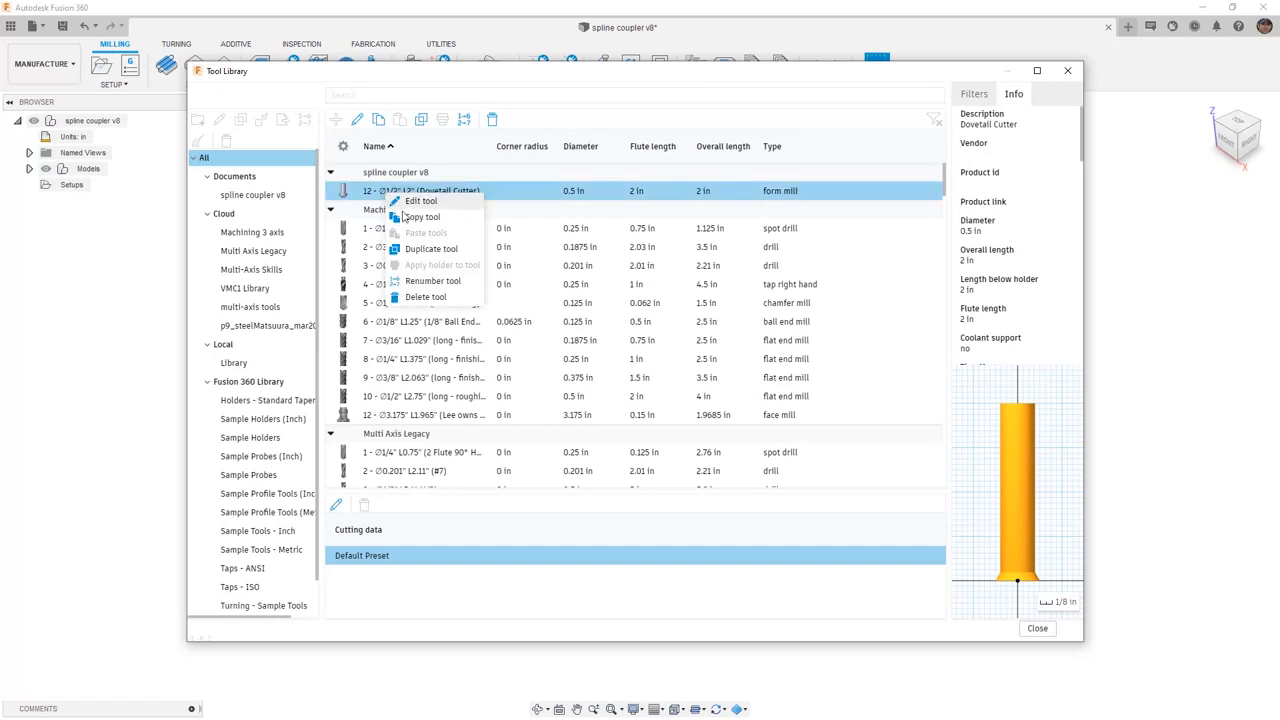
left_click(405, 218)
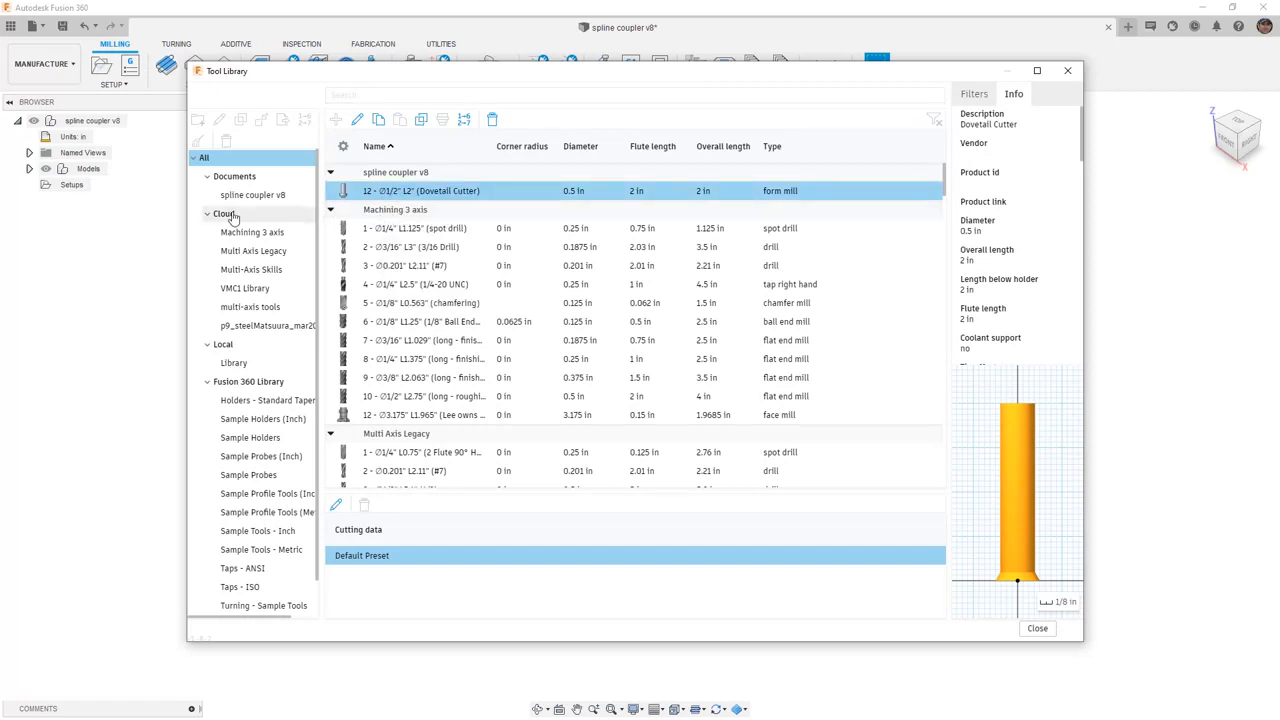
left_click(240, 307)
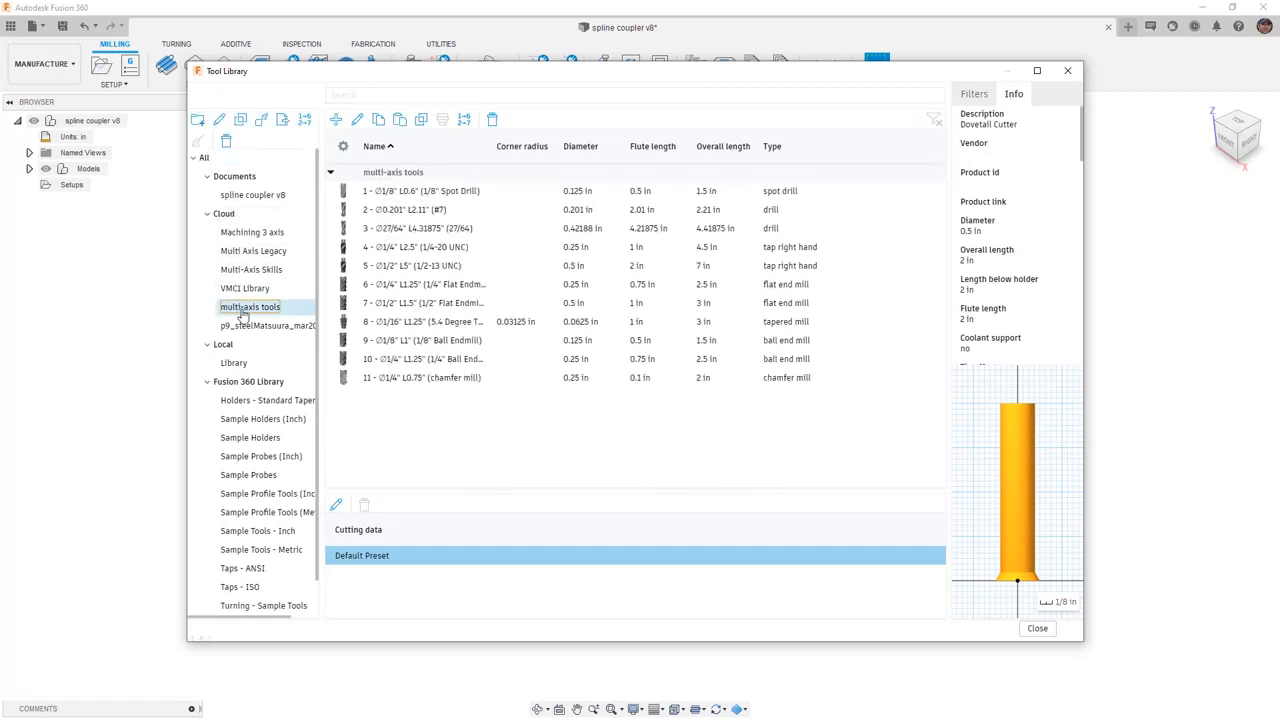
right_click(390, 420)
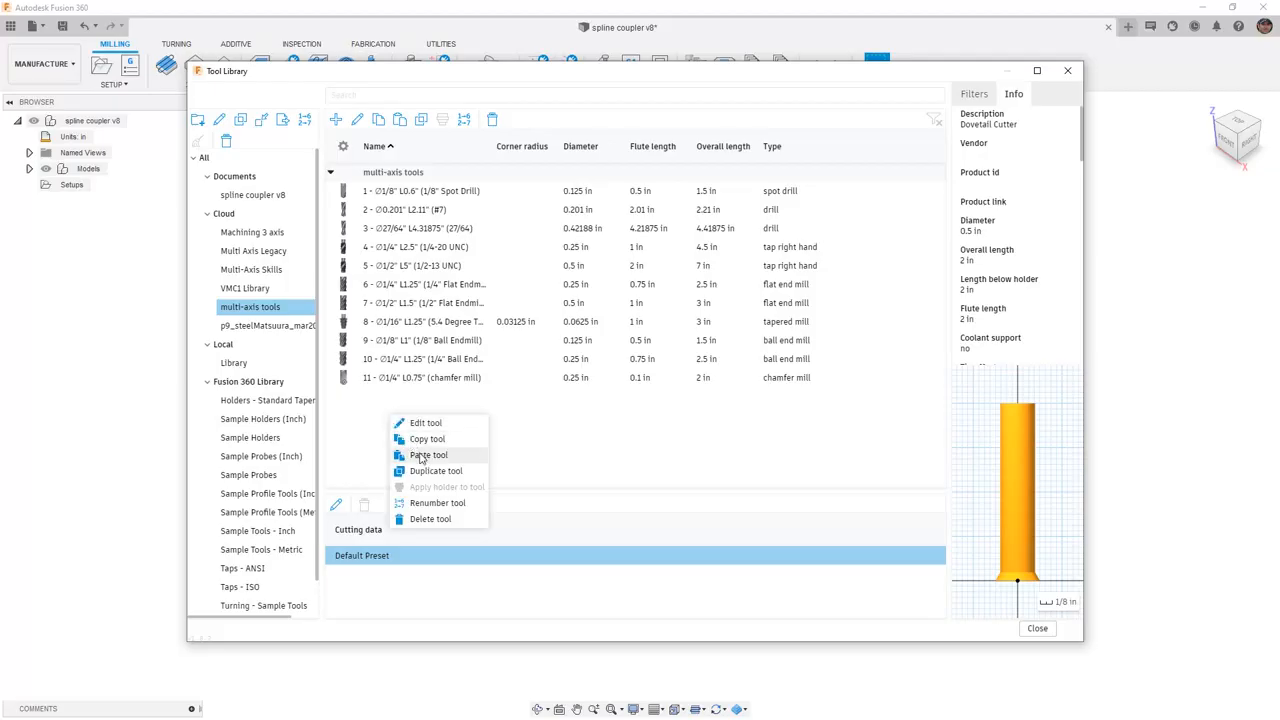
left_click(418, 453)
left_click(424, 400)
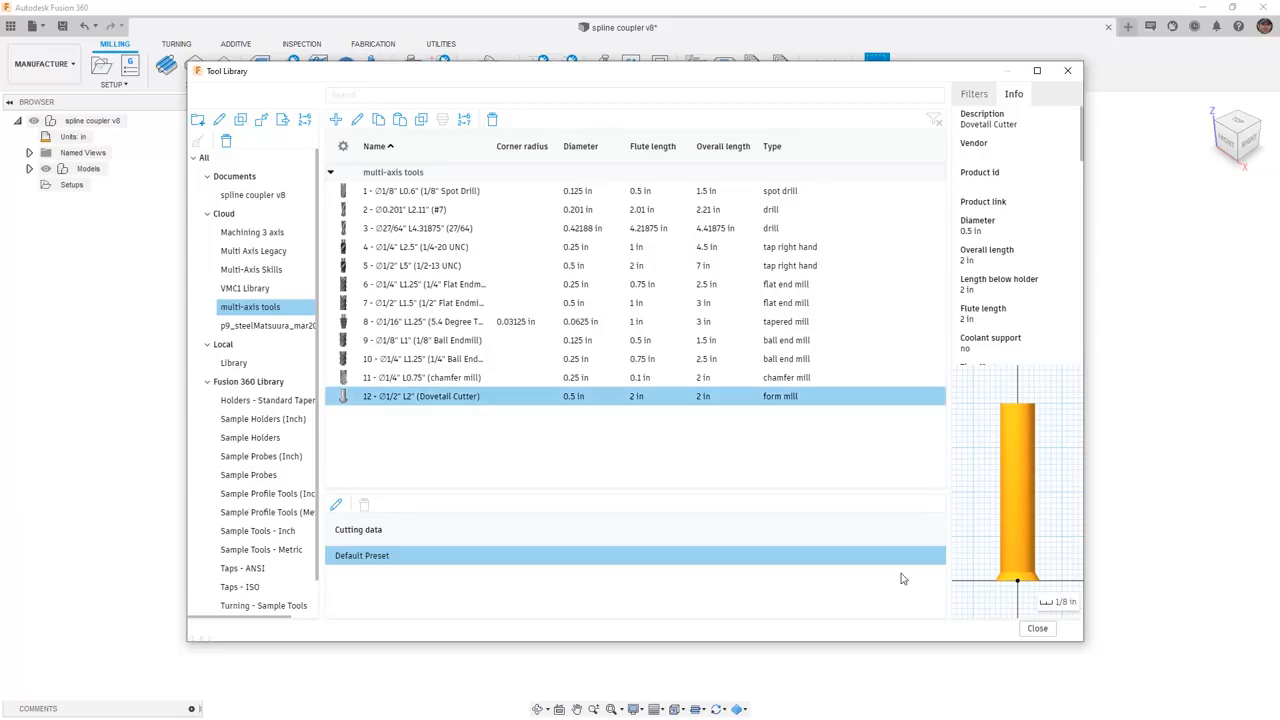
left_click(1038, 628)
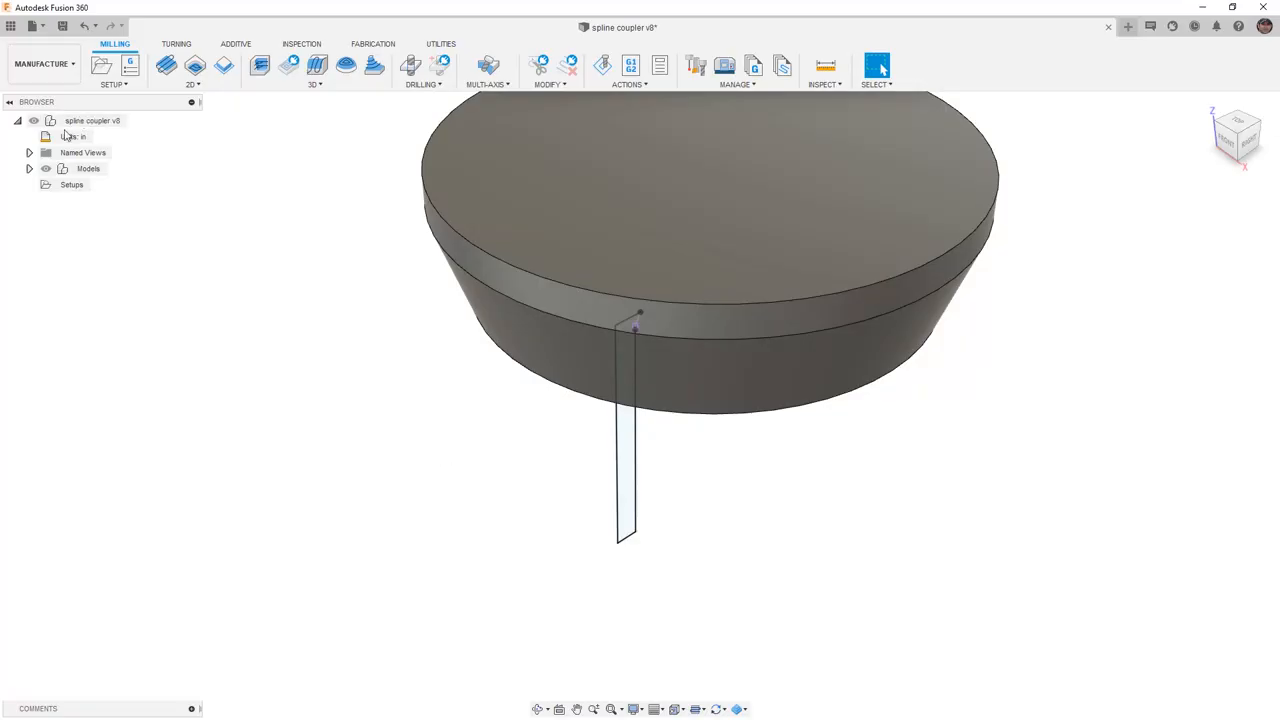
Hide the Dovetail sketch of the spline coupler model.
left_click(29, 168)
left_click(41, 184)
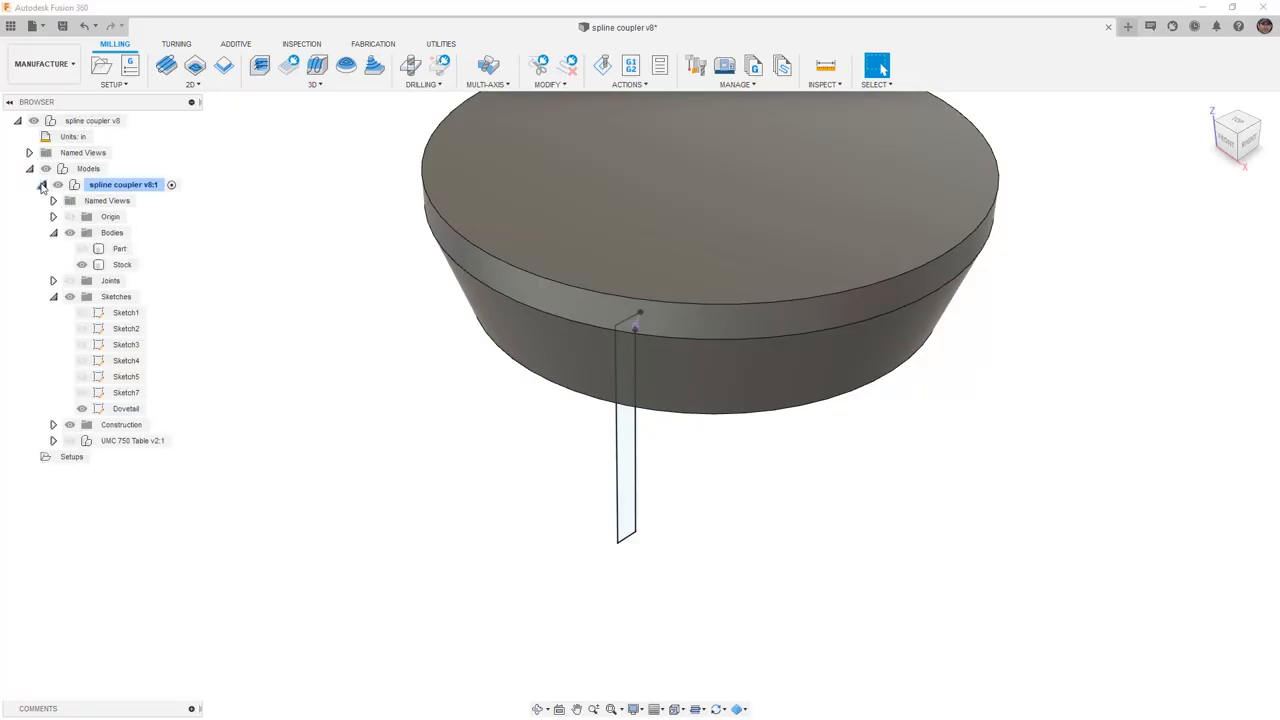
left_click(84, 410)
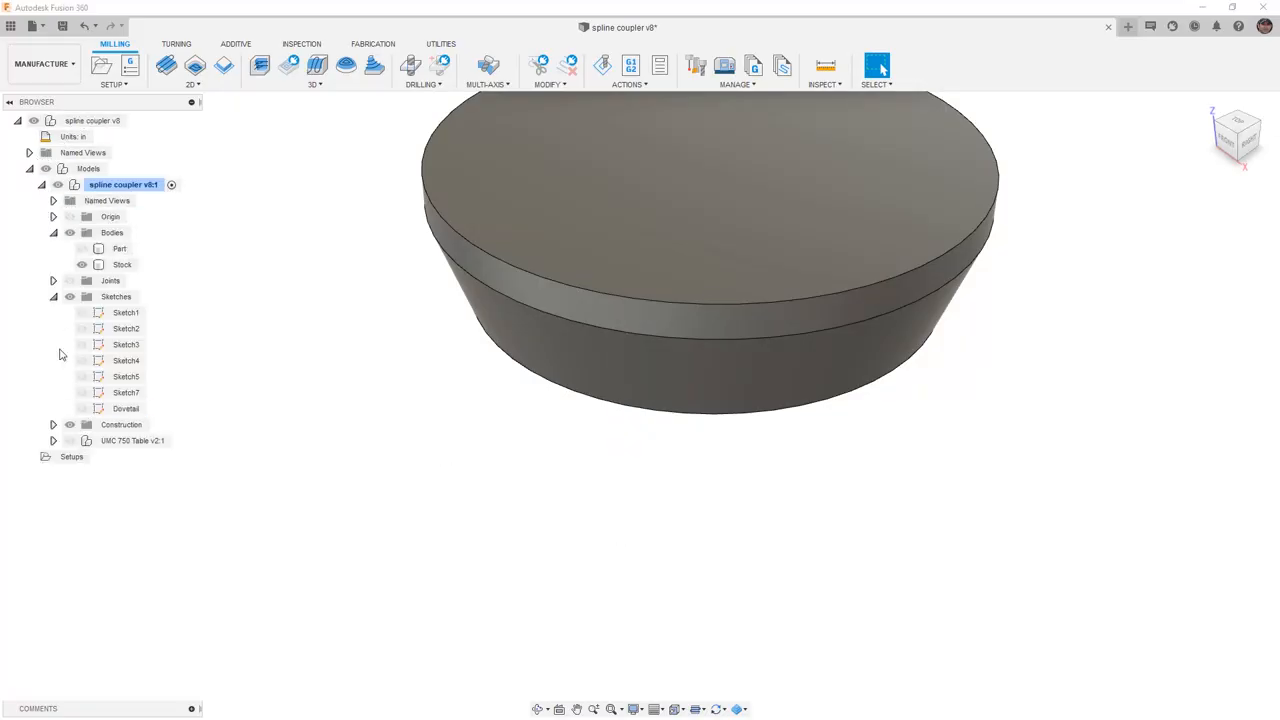
left_click(53, 296)
Show the Part body and the UMC 750 Table component, and hide the Stock body.
left_click(82, 248)
left_click(82, 264)
left_click(70, 333)
left_click(69, 329)
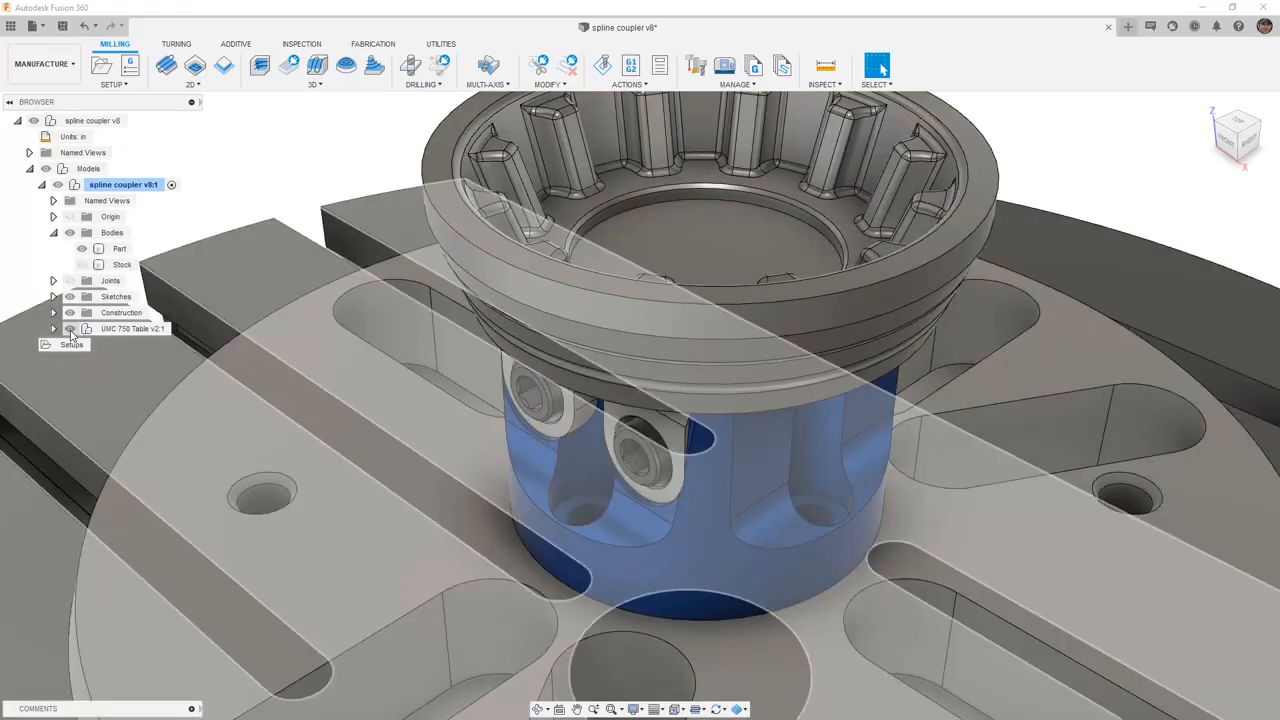
left_click(29, 168)
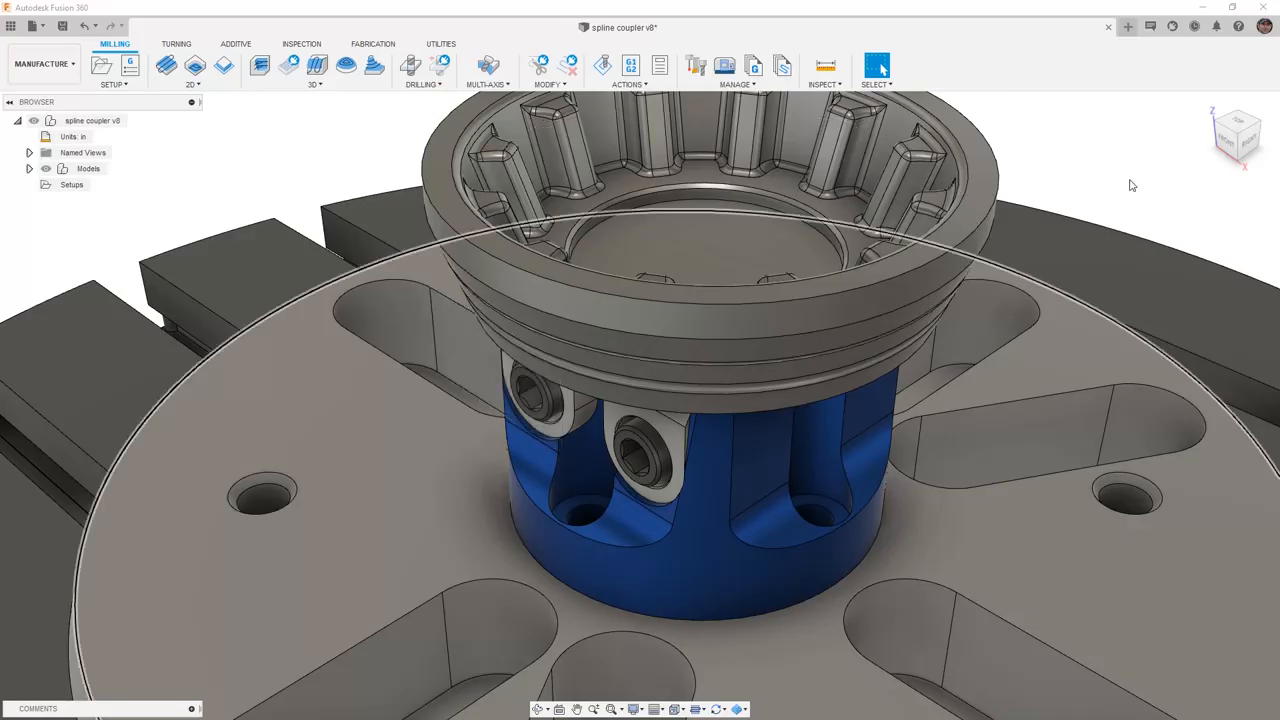
Save the design in its home view as a new version with the description "User Saved".
left_click(1208, 105)
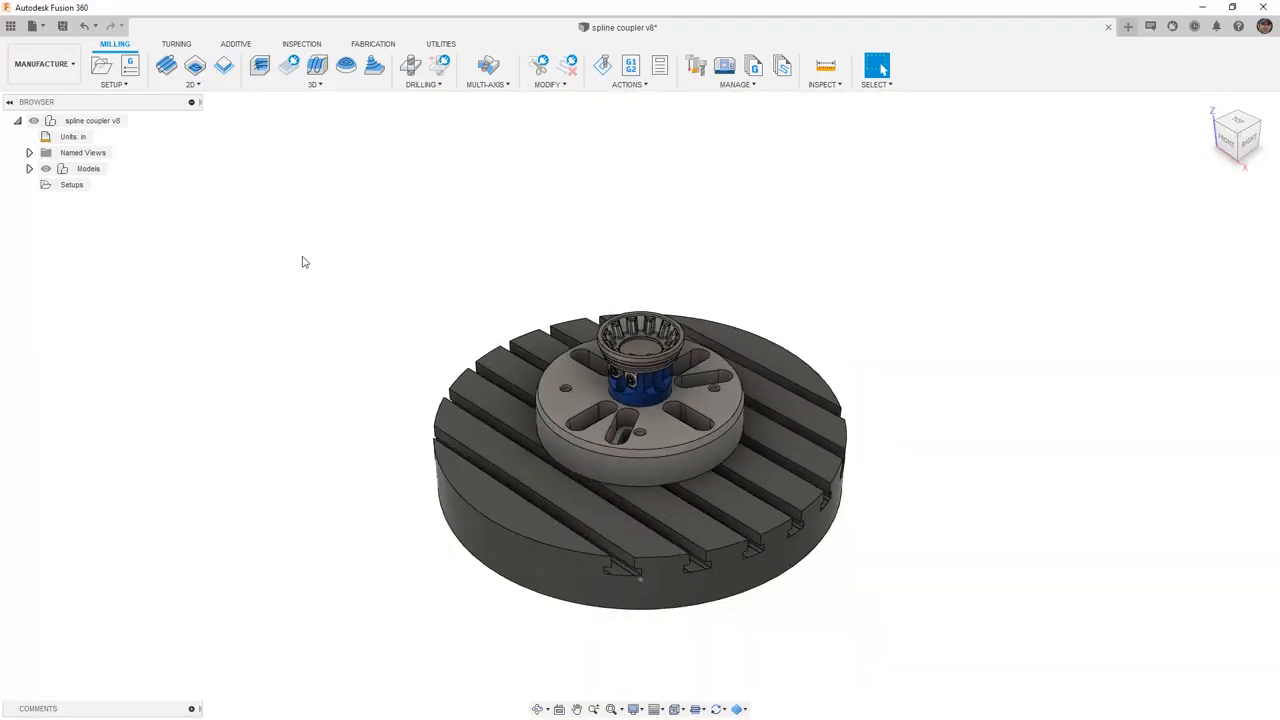
key("ctrl+s")
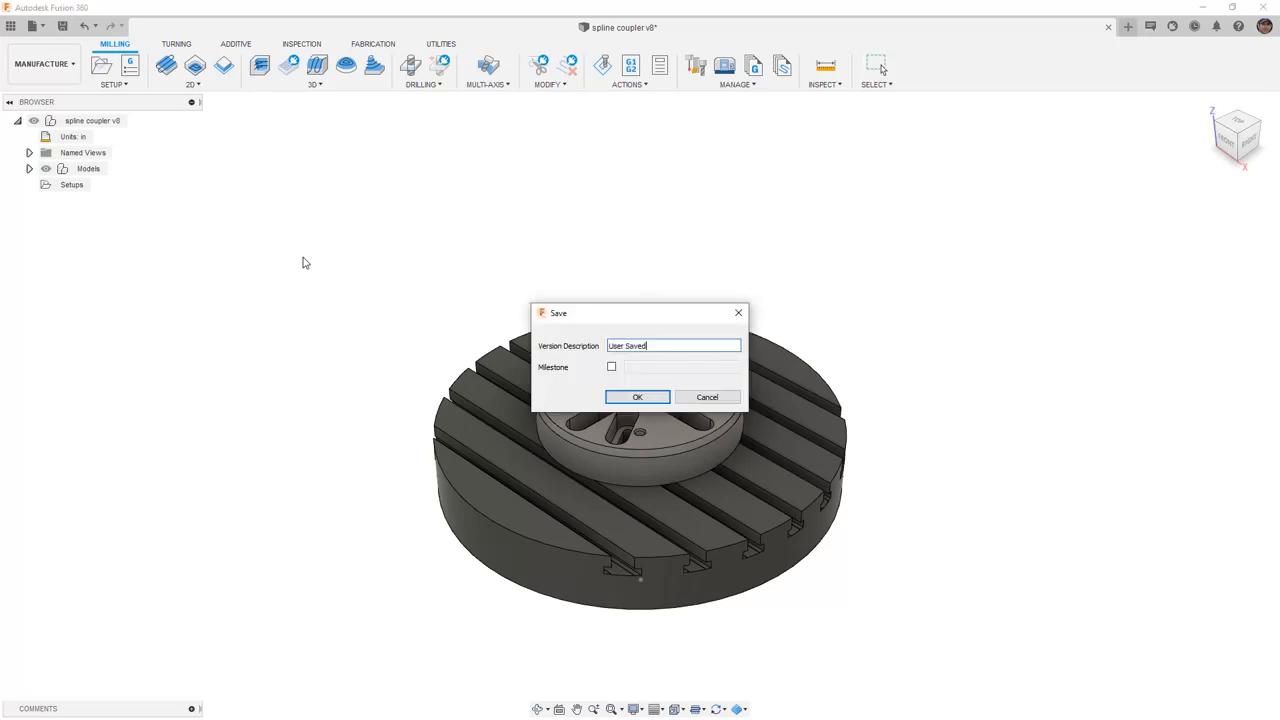
key("Return")
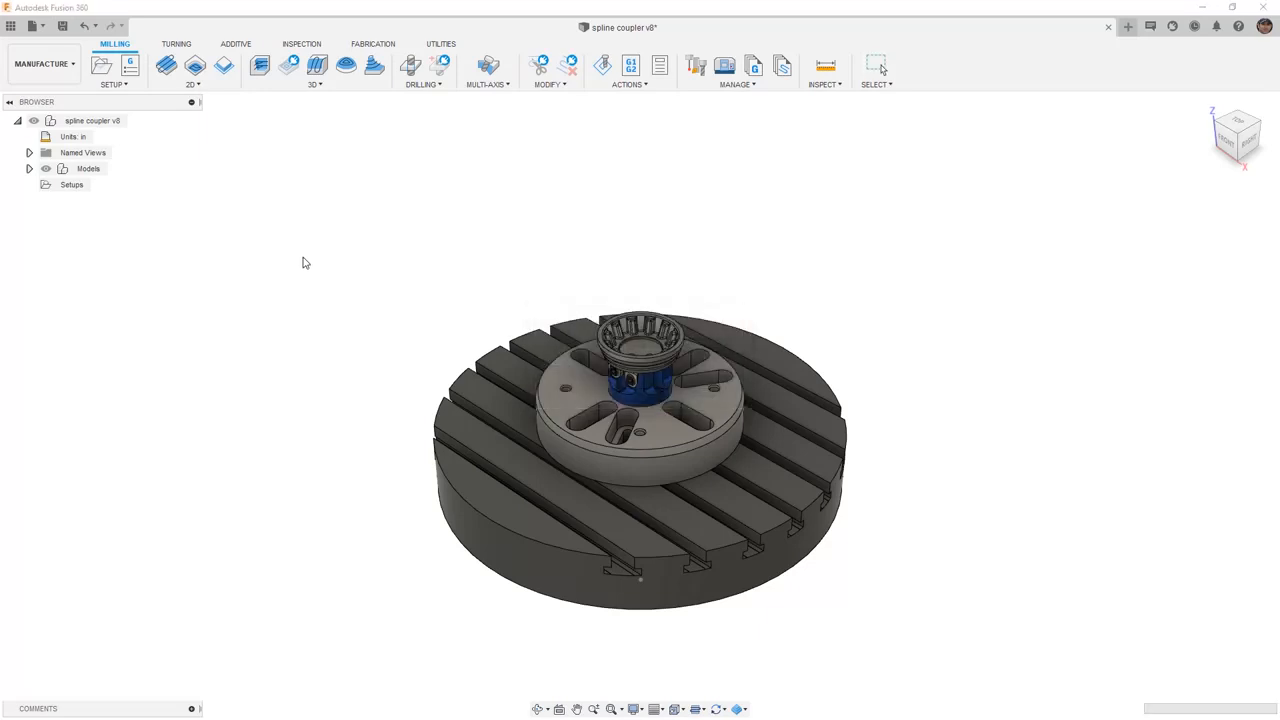